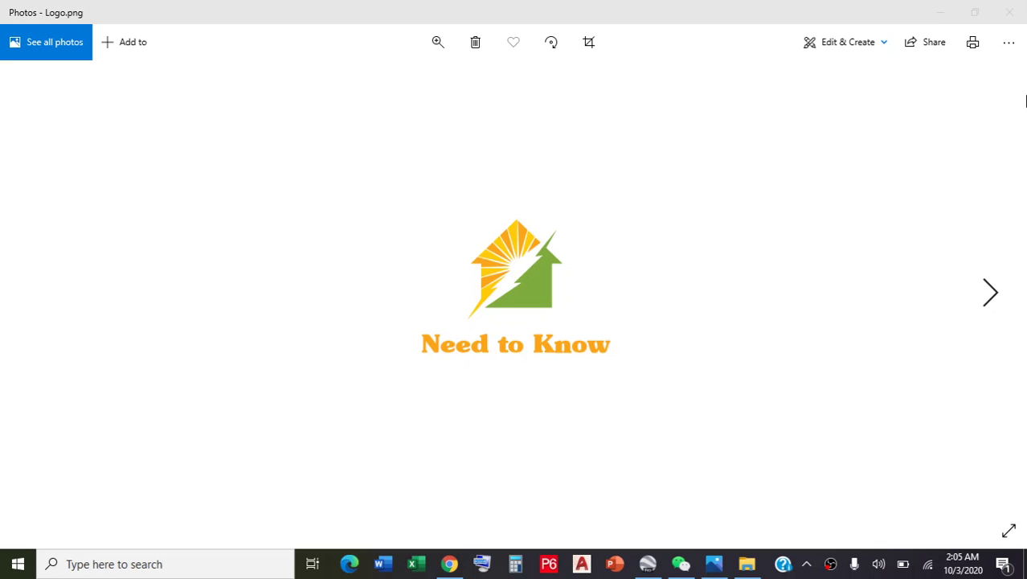
# - Bring Chrome back up and search Google for 'surfer 16 download'
pyautogui.click(941, 9)
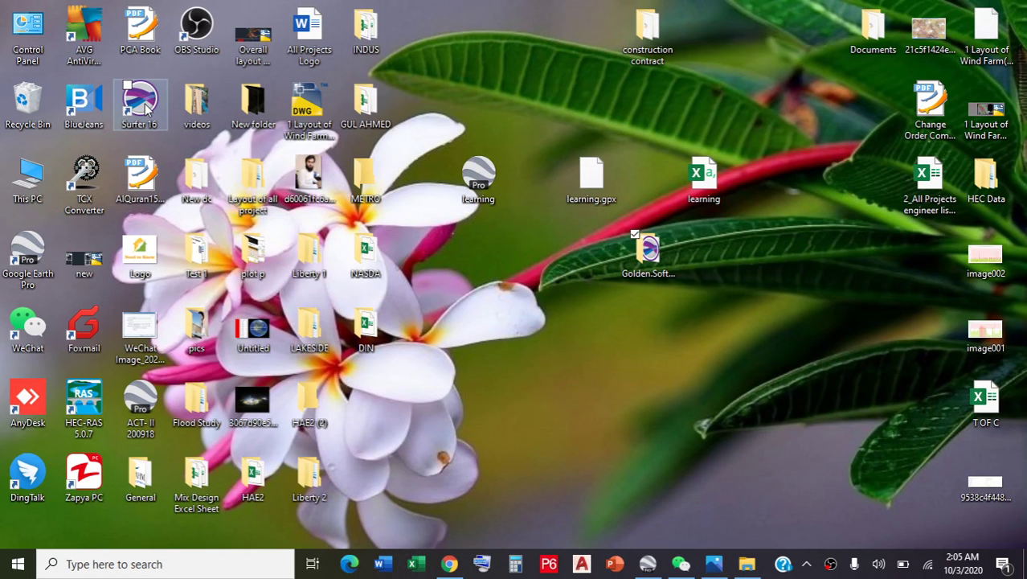
pyautogui.moveTo(450, 560)
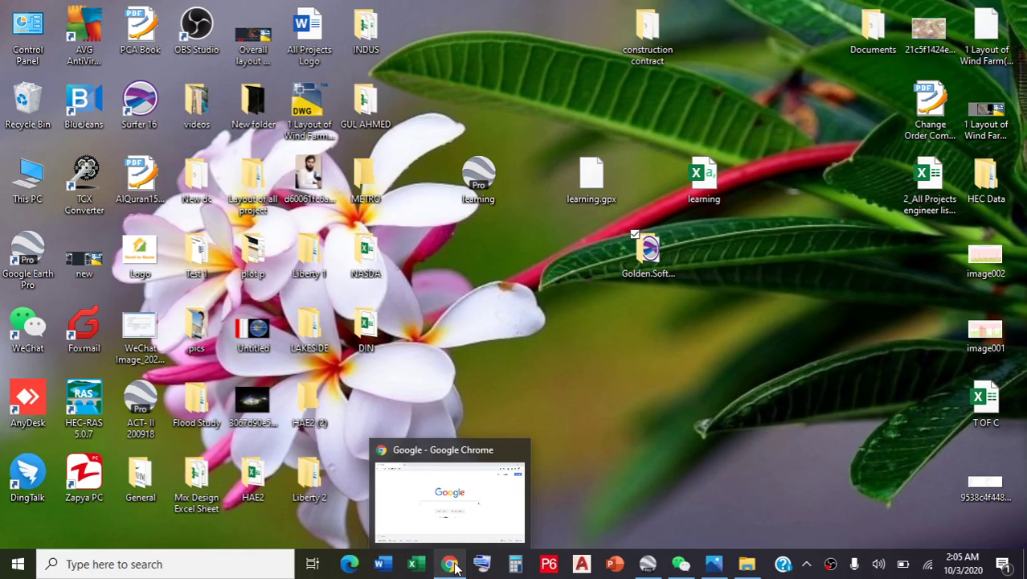
pyautogui.click(452, 565)
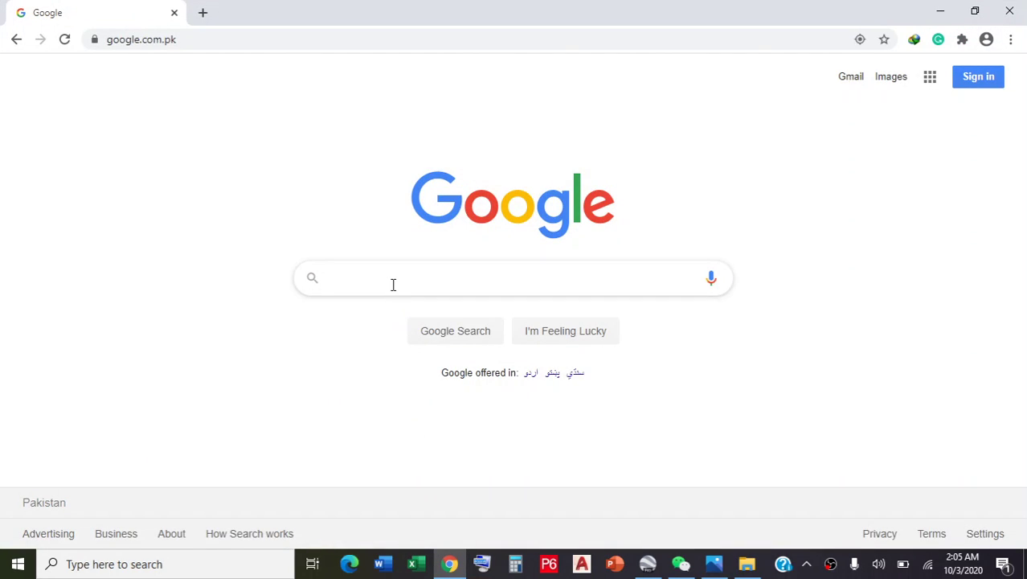
pyautogui.click(393, 284)
pyautogui.write('sufr')
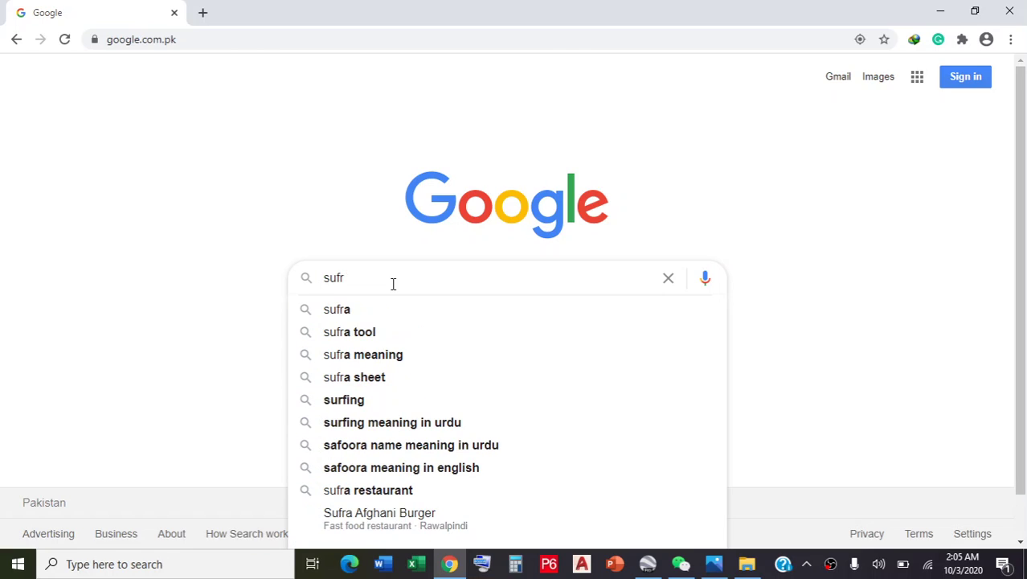
pyautogui.press('BackSpace')
pyautogui.write('er 16')
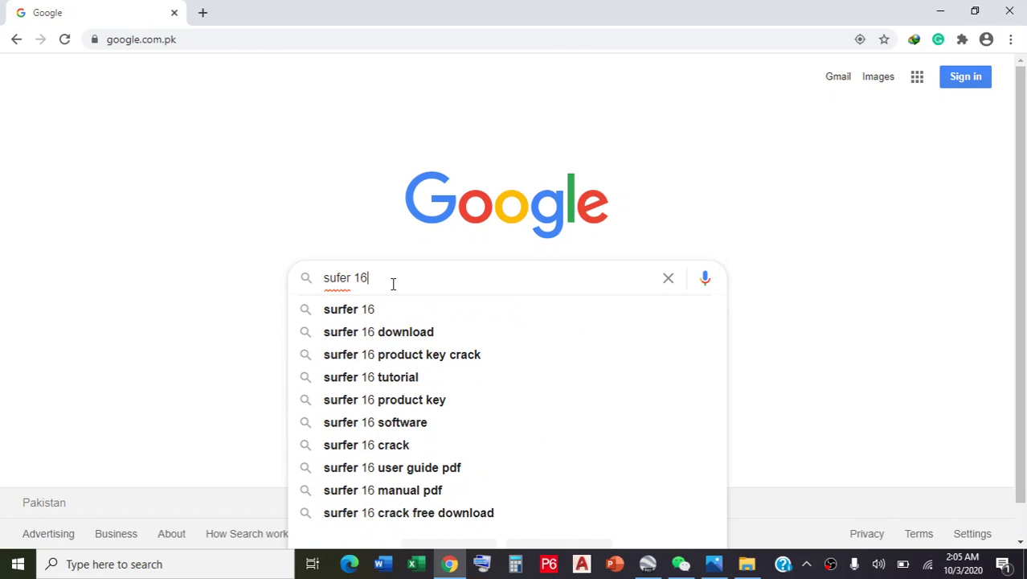
pyautogui.click(403, 336)
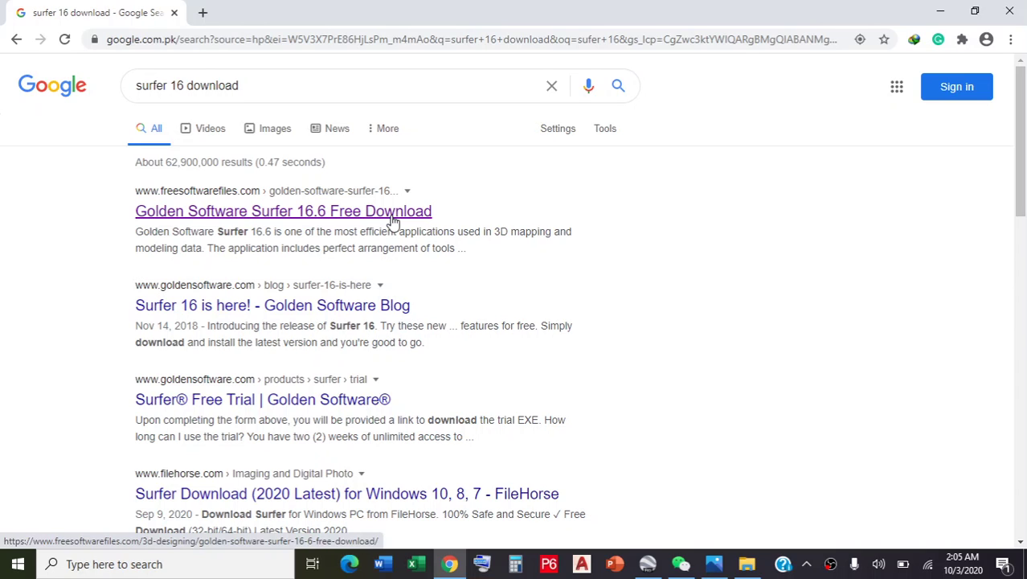
# - Open the Golden.Software.Surfer.16.6.484 folder from the desktop in a maximized window
pyautogui.click(941, 12)
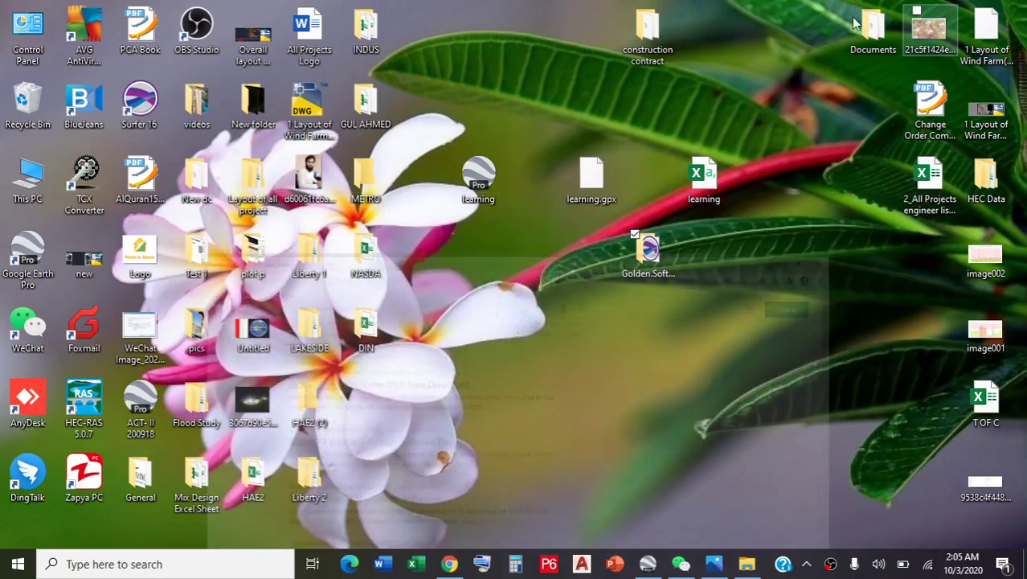
pyautogui.moveTo(648, 251); pyautogui.dragTo(542, 65)
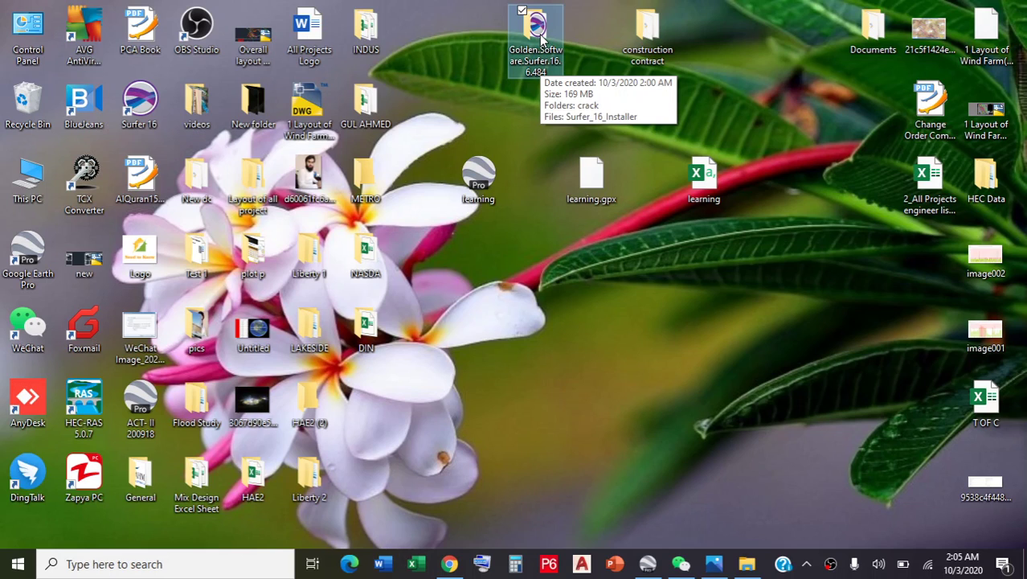
pyautogui.doubleClick(541, 38)
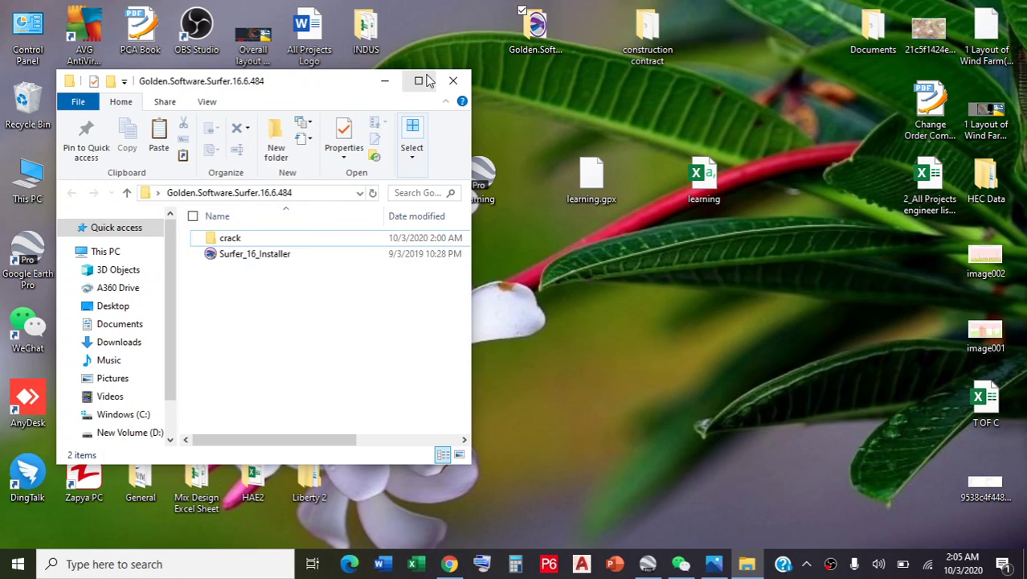
pyautogui.click(427, 80)
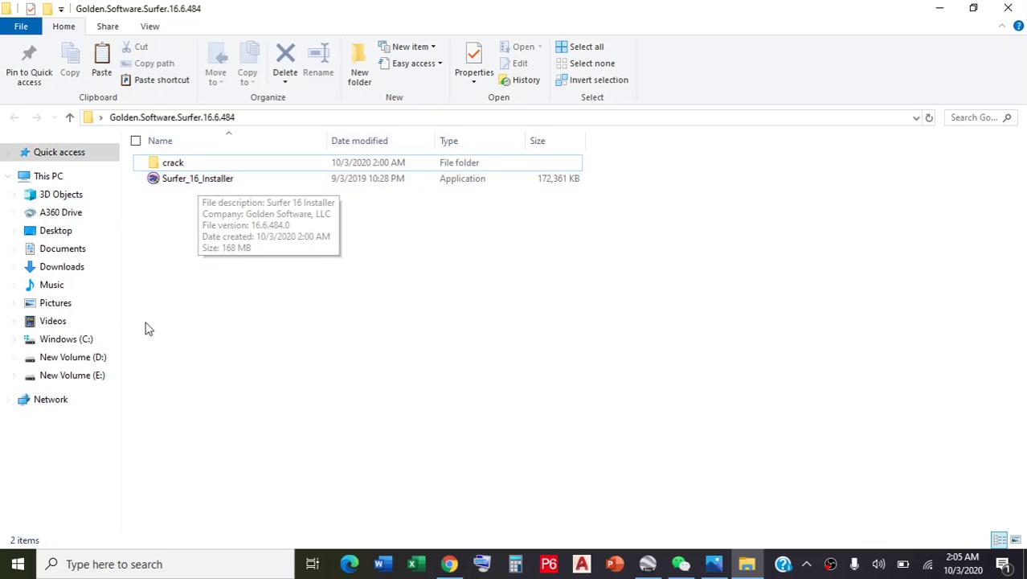
# - In crack\x64, copy Caldera.dll and LicensingUI.dll
pyautogui.doubleClick(189, 164)
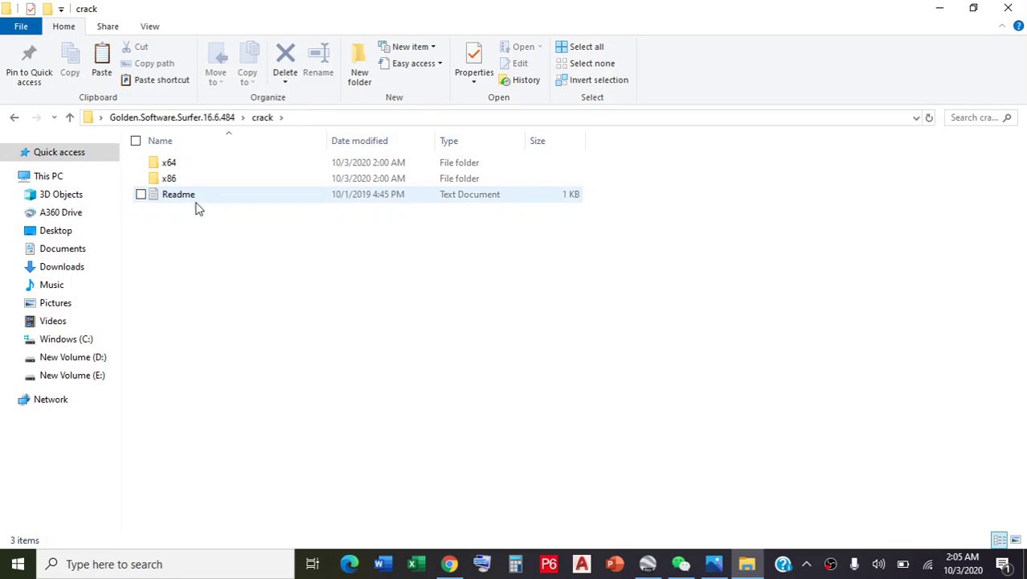
pyautogui.doubleClick(192, 162)
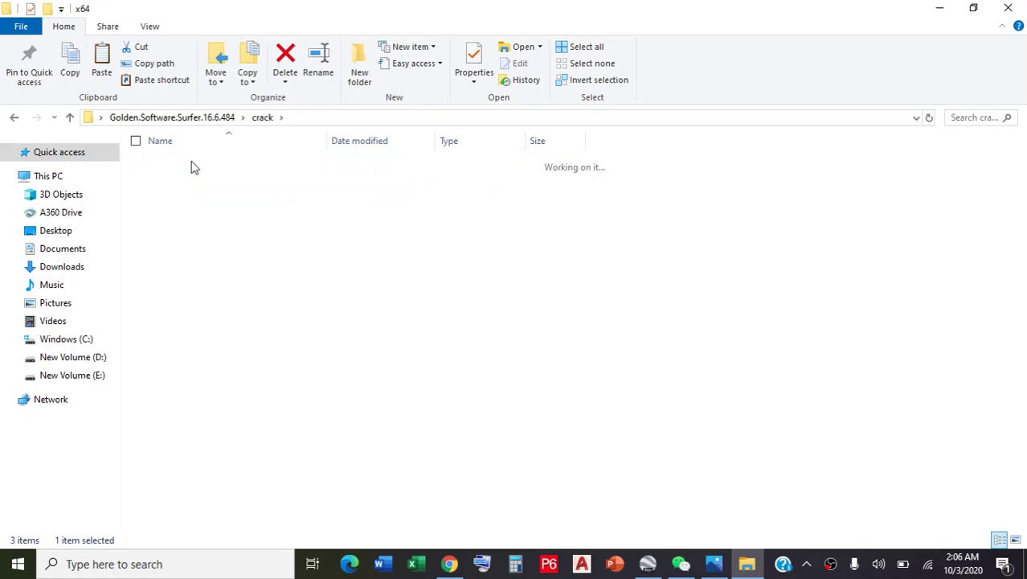
pyautogui.click(201, 184)
pyautogui.keyDown('shift'); pyautogui.click(201, 165); pyautogui.keyUp('shift')
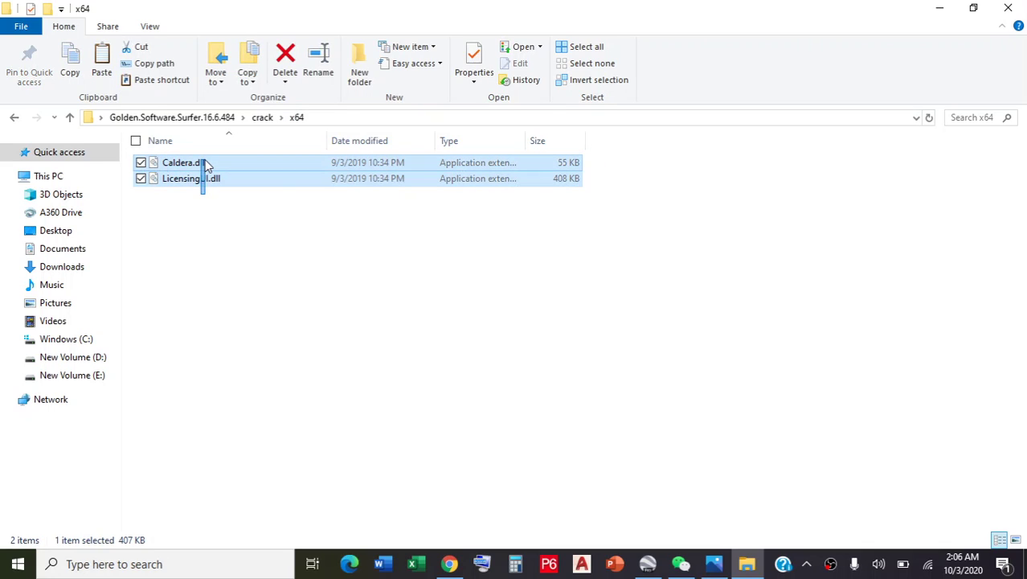
pyautogui.rightClick(232, 173)
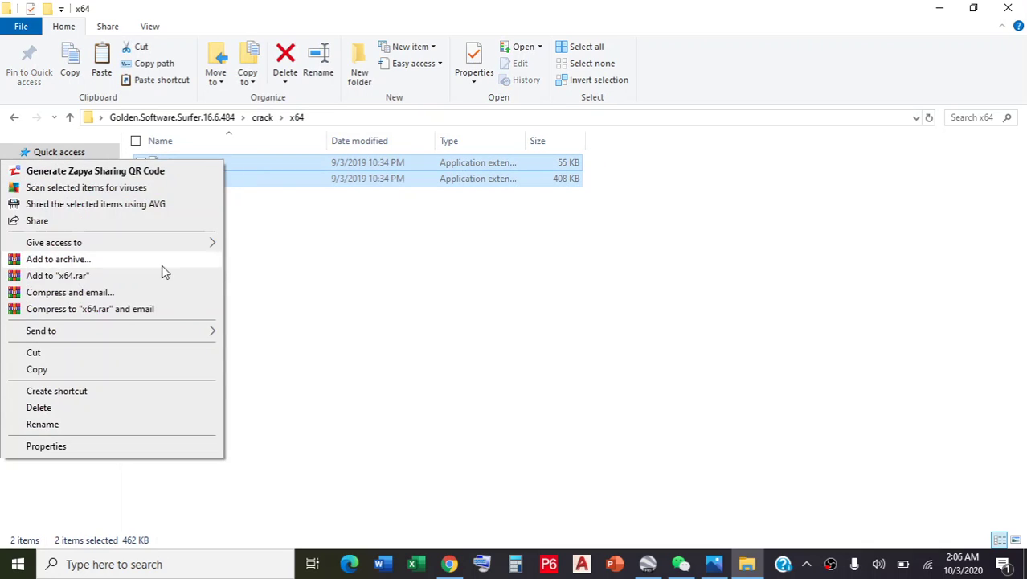
pyautogui.click(37, 369)
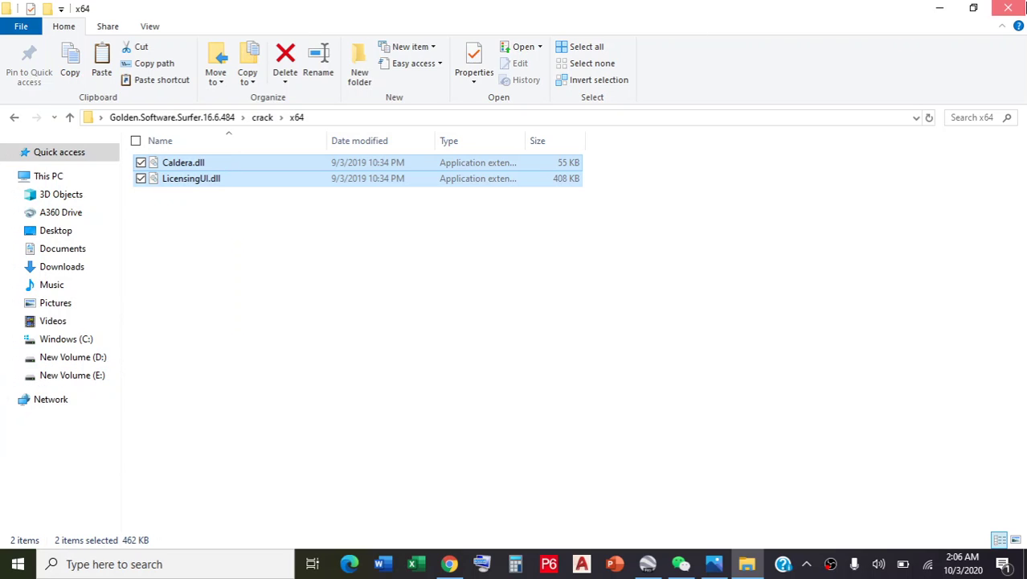
# - Browse This PC to C:\Program Files\Golden Software\Surfer 16, then close that window
pyautogui.click(1008, 7)
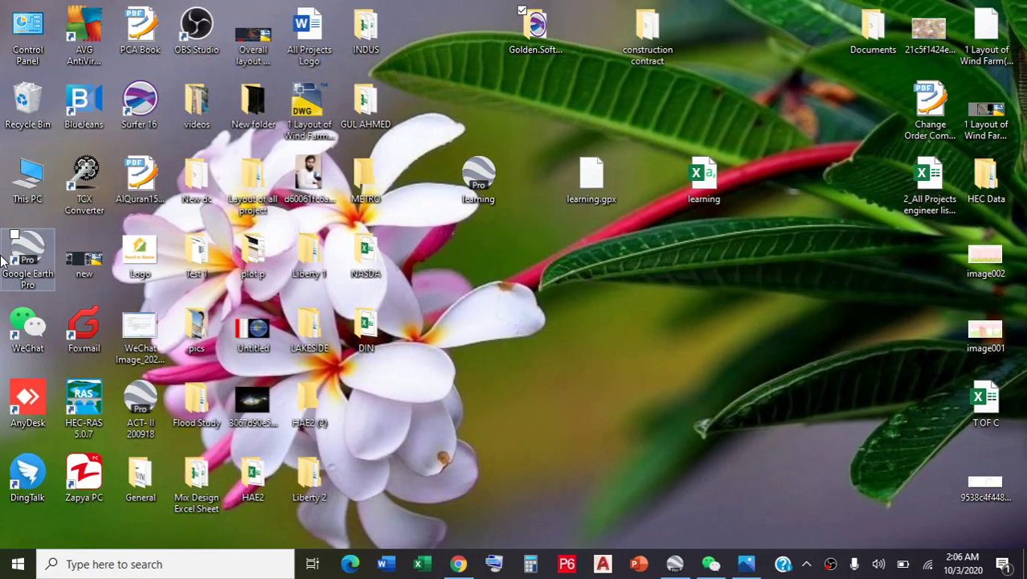
pyautogui.doubleClick(36, 187)
pyautogui.doubleClick(461, 291)
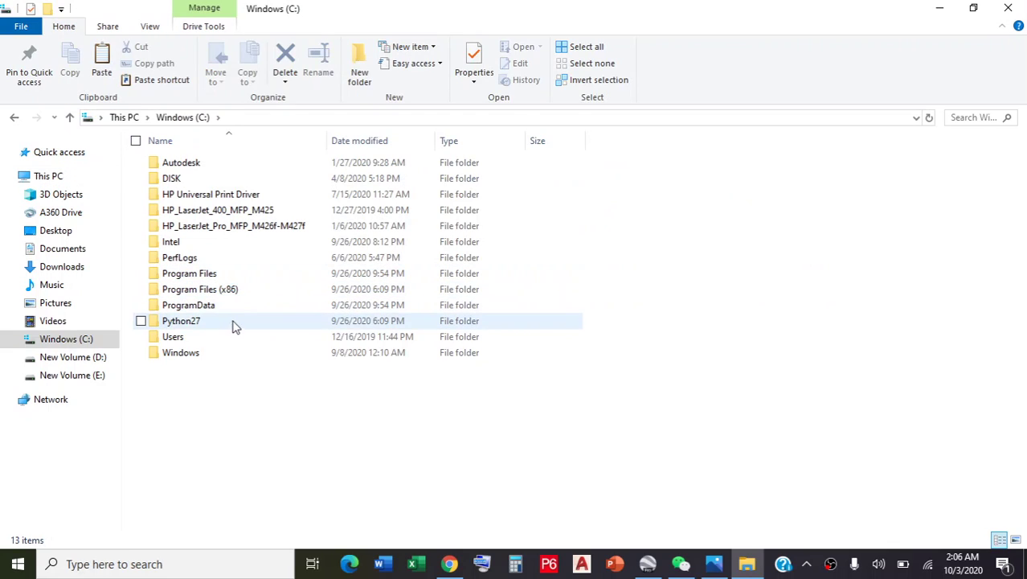
pyautogui.doubleClick(222, 274)
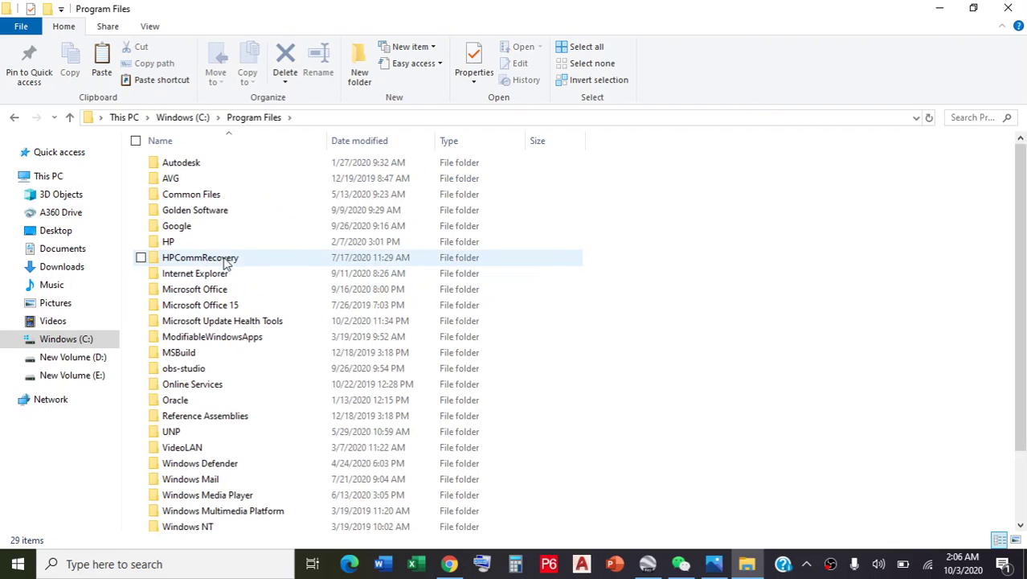
pyautogui.doubleClick(213, 213)
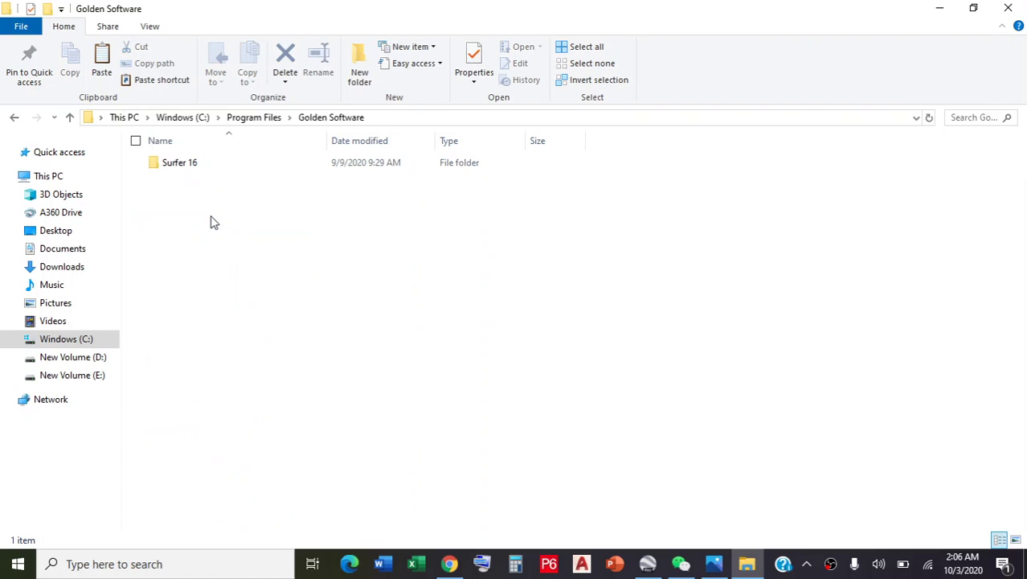
pyautogui.doubleClick(195, 166)
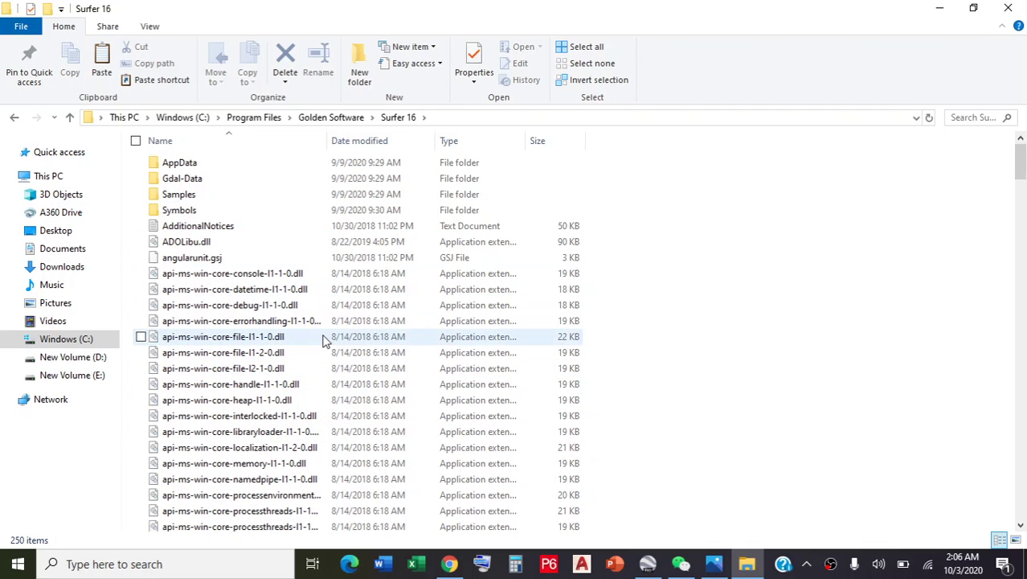
pyautogui.click(1017, 7)
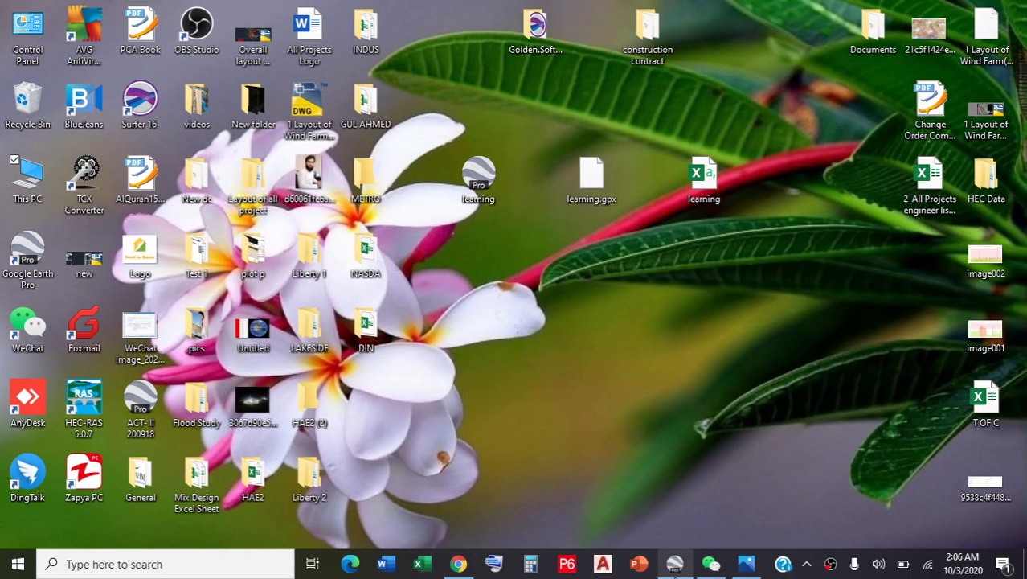
# - Launch Surfer 16 from the desktop and close the Welcome to Surfer dialog
pyautogui.moveTo(675, 565)
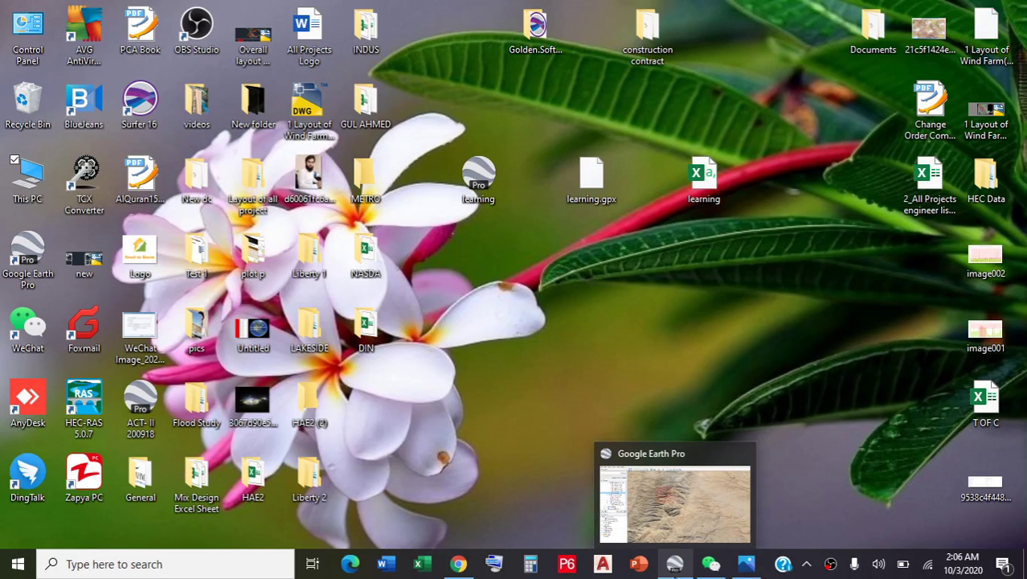
pyautogui.doubleClick(145, 111)
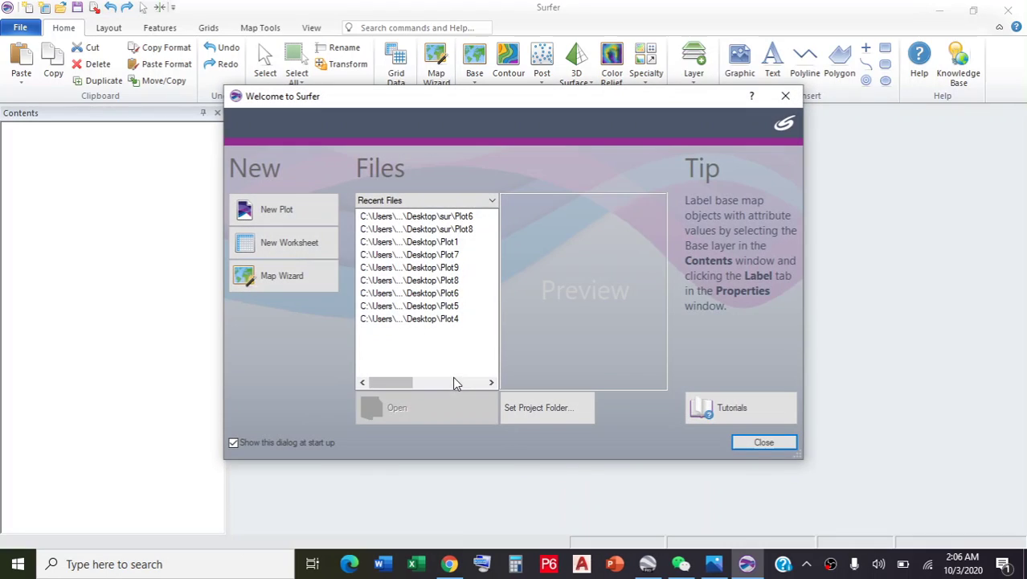
pyautogui.click(758, 442)
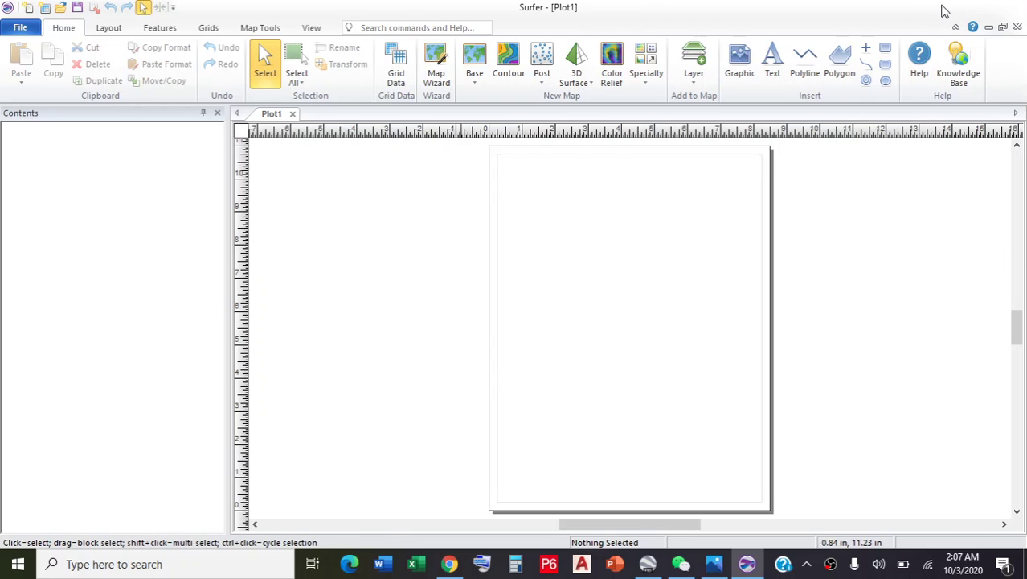
pyautogui.click(944, 13)
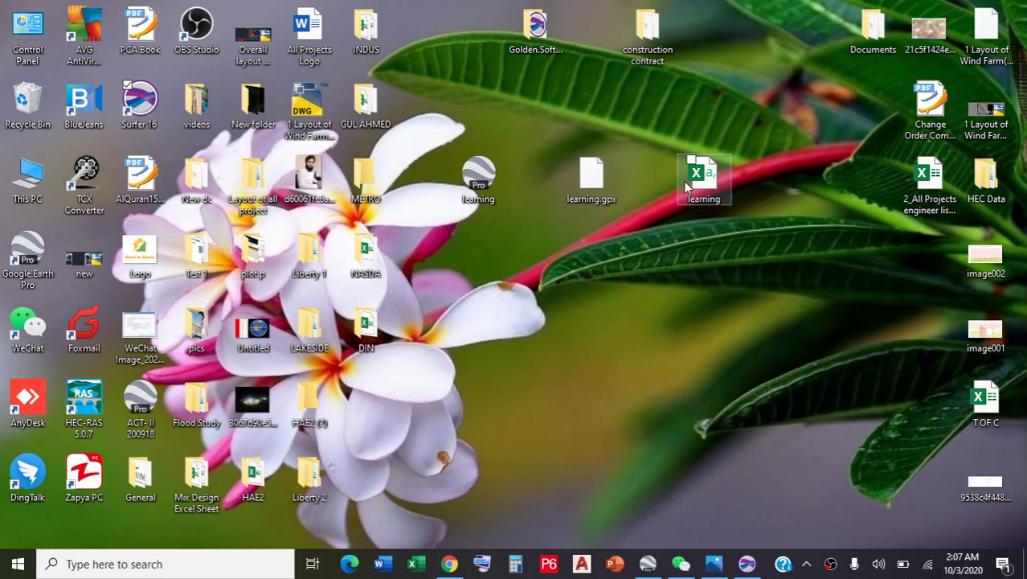
pyautogui.click(747, 565)
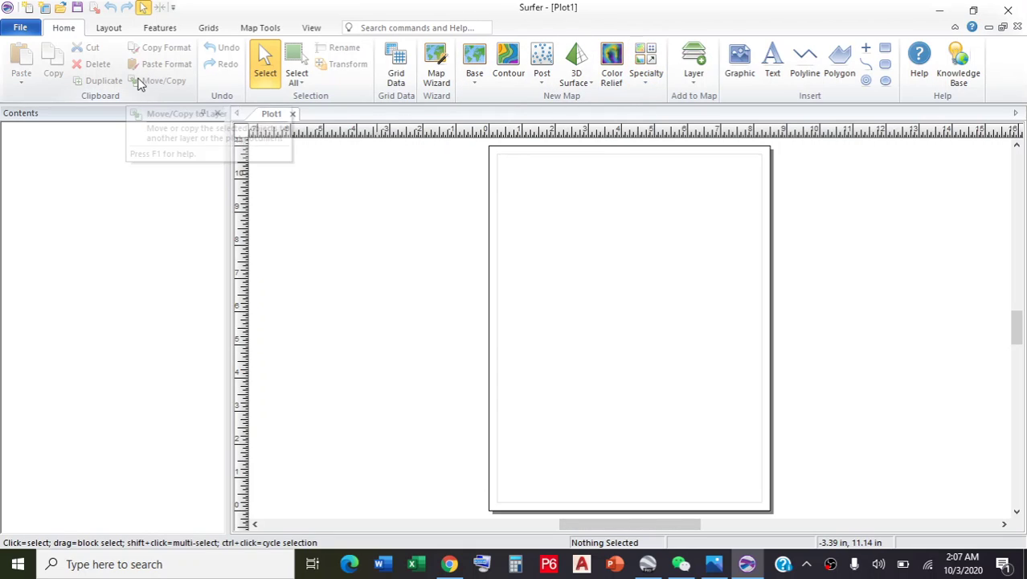
# - Open learning.csv from the Desktop in Grid Data (LAT, LONG, ALT as X, Y, Z)
pyautogui.click(398, 78)
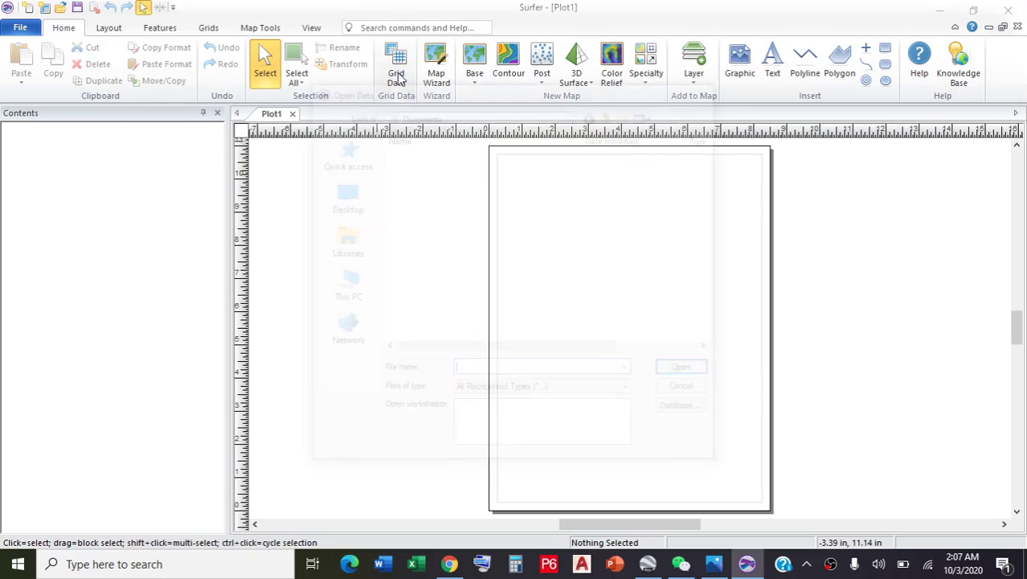
pyautogui.click(342, 197)
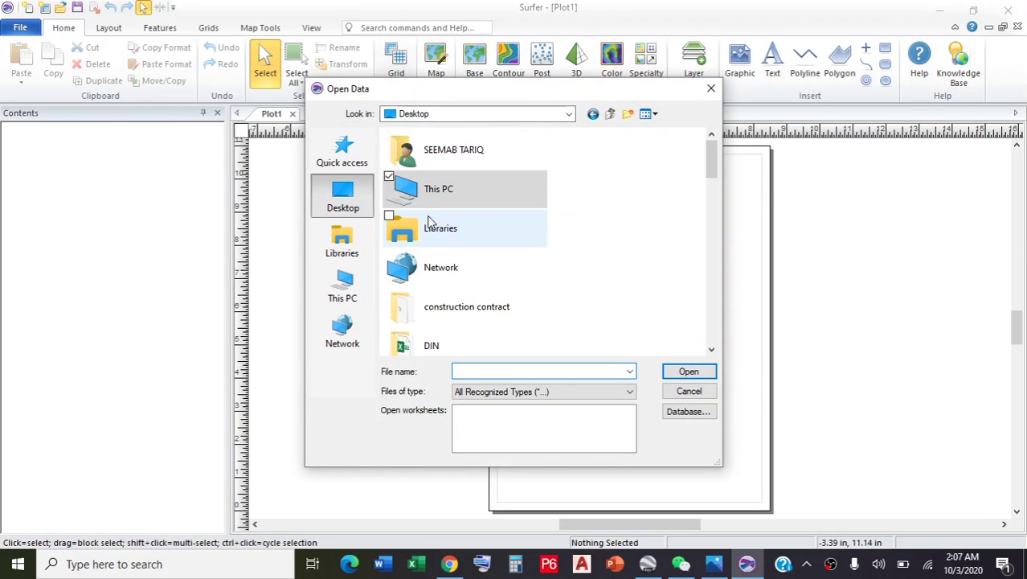
pyautogui.scroll(-5, 503, 208)
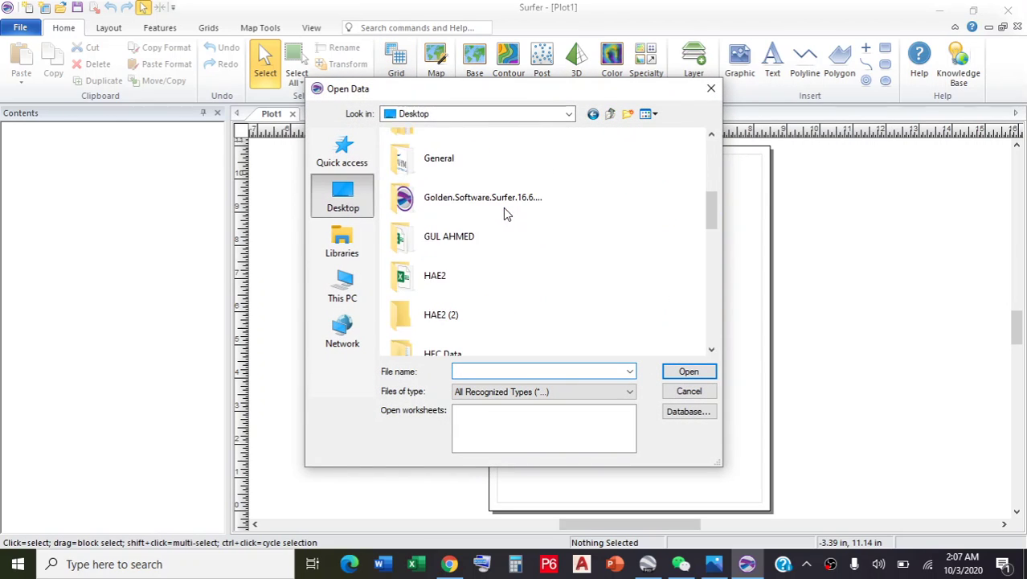
pyautogui.scroll(-5, 503, 215)
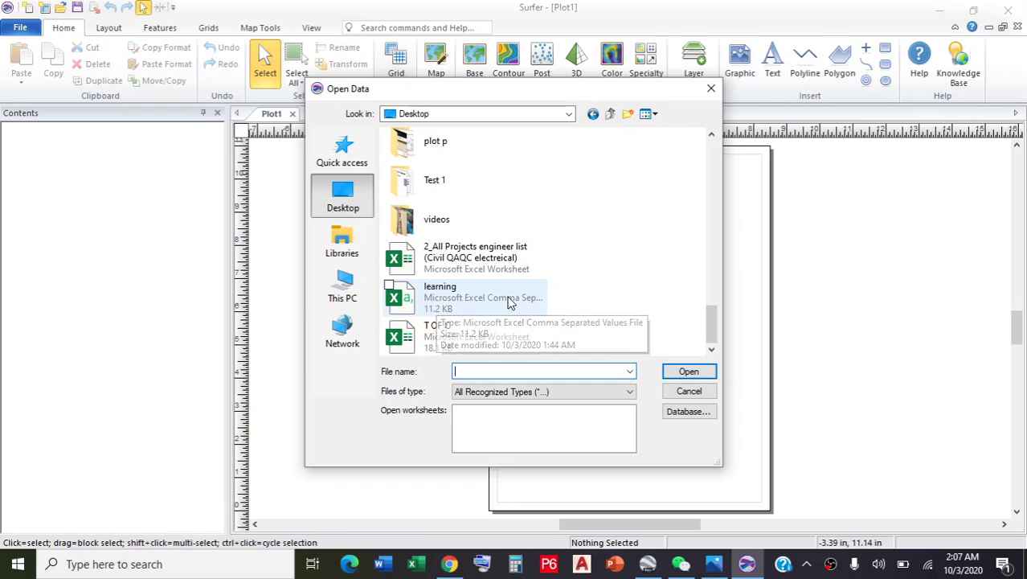
pyautogui.click(440, 299)
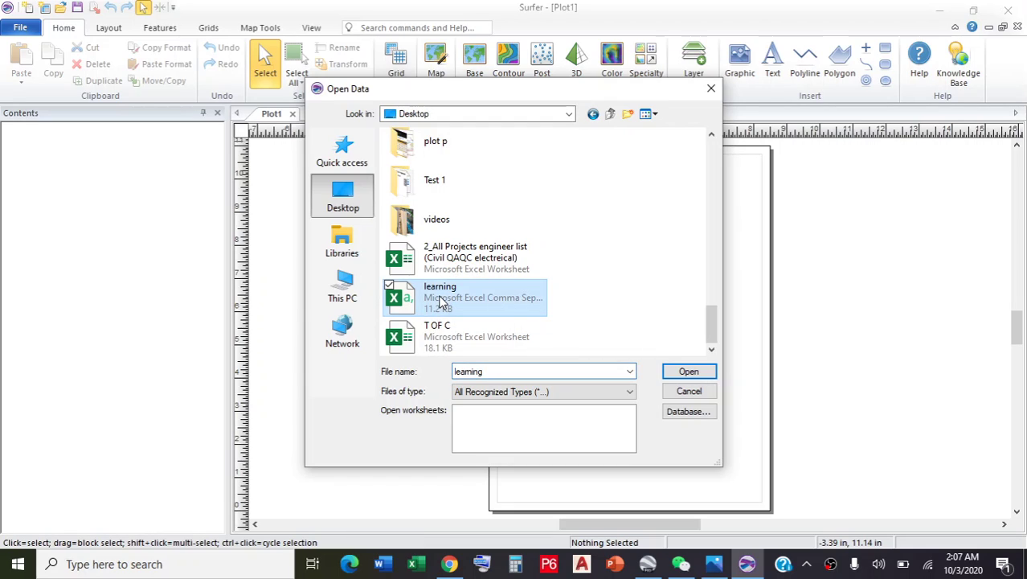
pyautogui.click(681, 372)
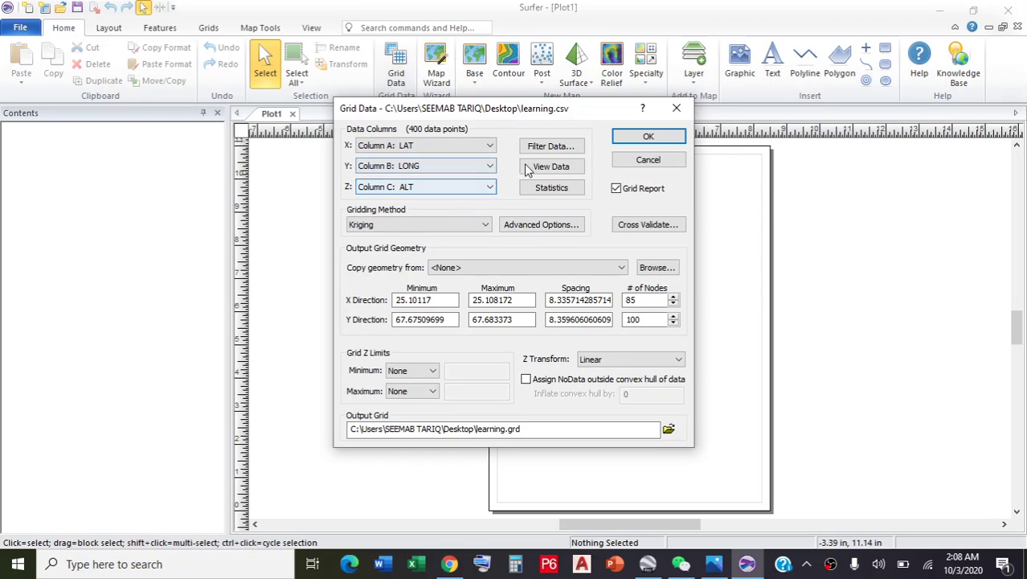
pyautogui.click(551, 167)
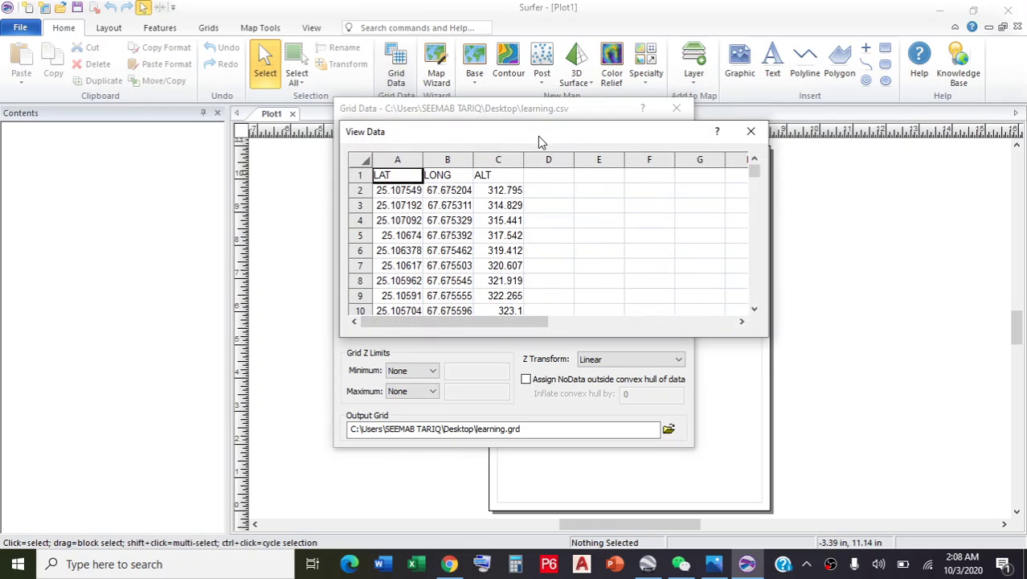
pyautogui.moveTo(538, 138); pyautogui.dragTo(458, 267)
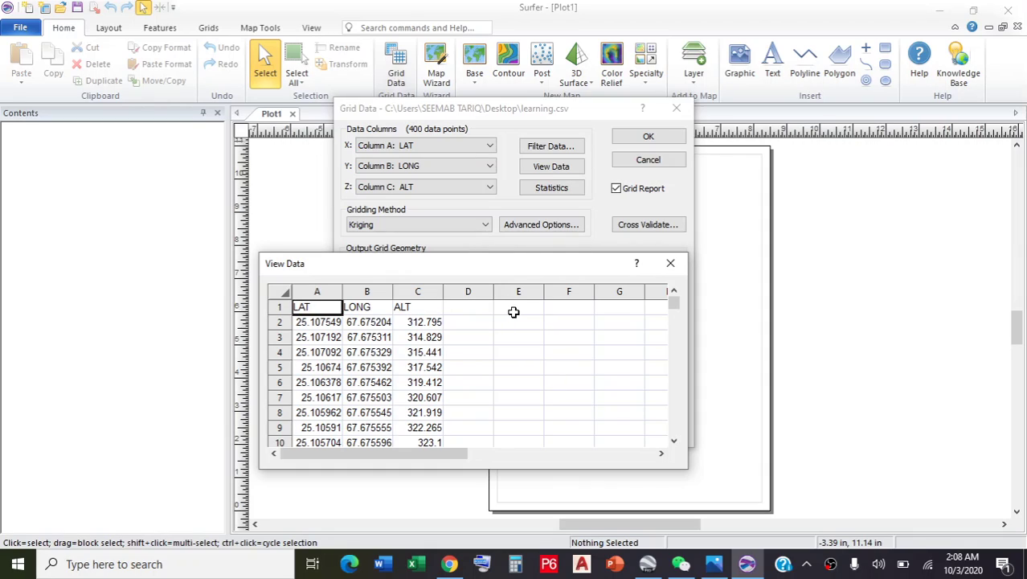
pyautogui.click(436, 146)
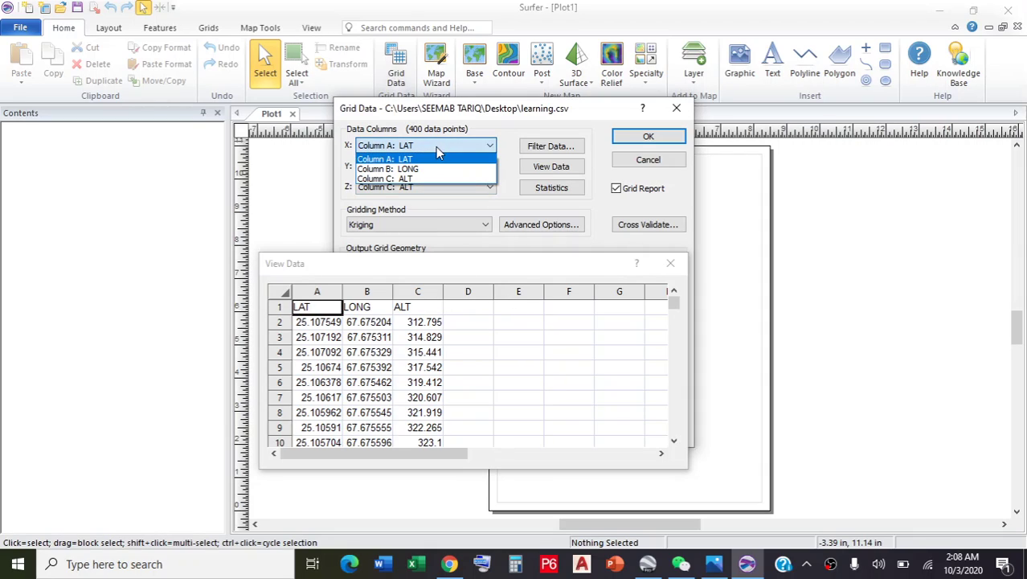
pyautogui.click(436, 146)
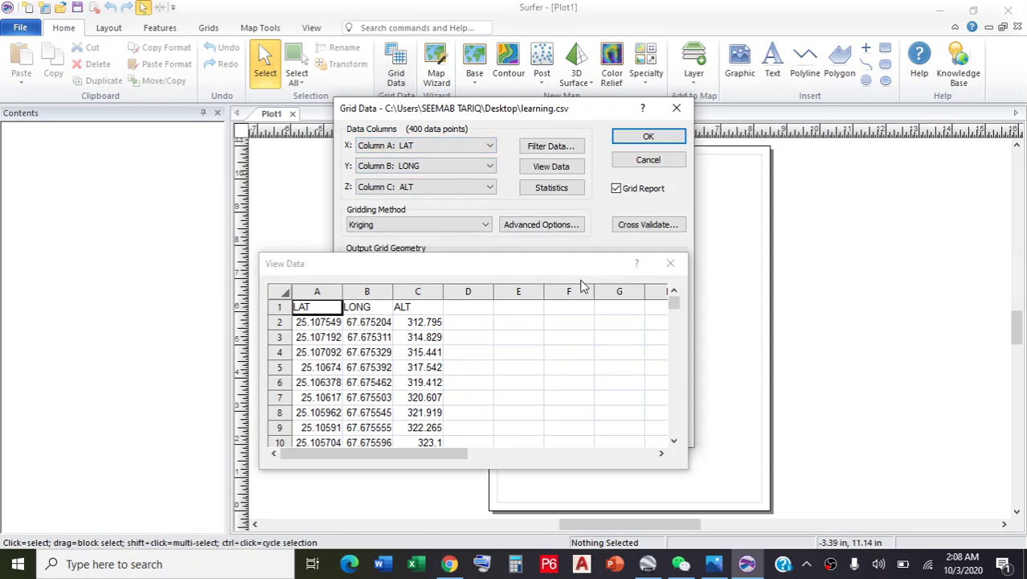
pyautogui.click(671, 266)
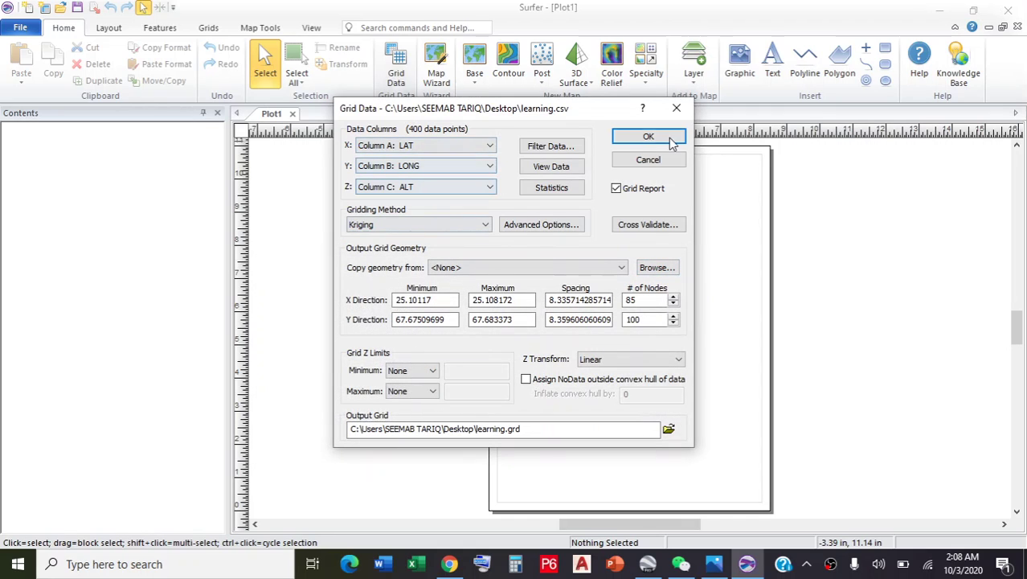
# - Run the Kriging gridding to create learning.grd and acknowledge the completion message
pyautogui.click(648, 137)
pyautogui.scroll(-10, 367, 276)
pyautogui.scroll(-20, 367, 277)
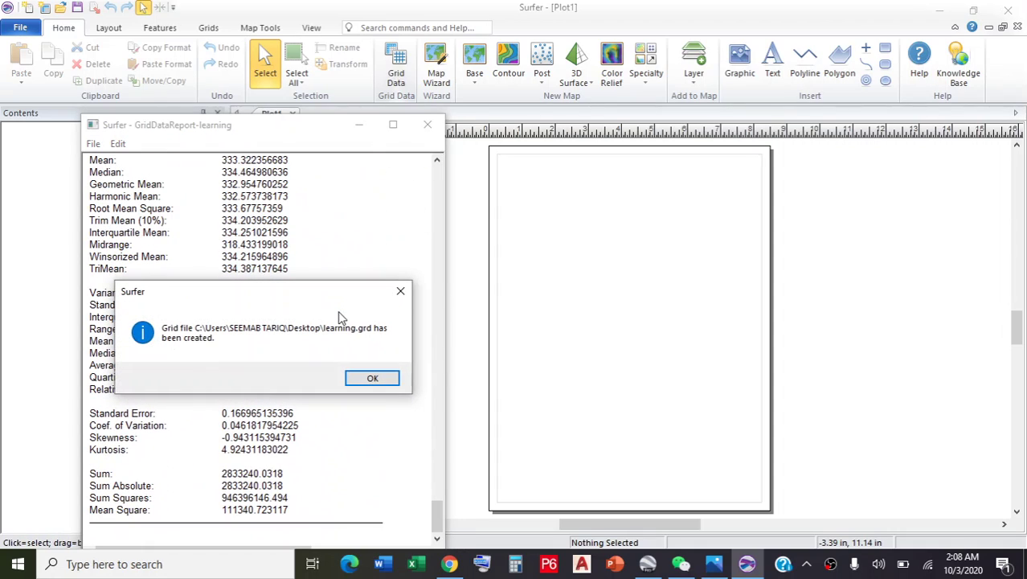
pyautogui.click(389, 379)
# - Save the GridDataReport-learning report to the Desktop and close it
pyautogui.click(428, 127)
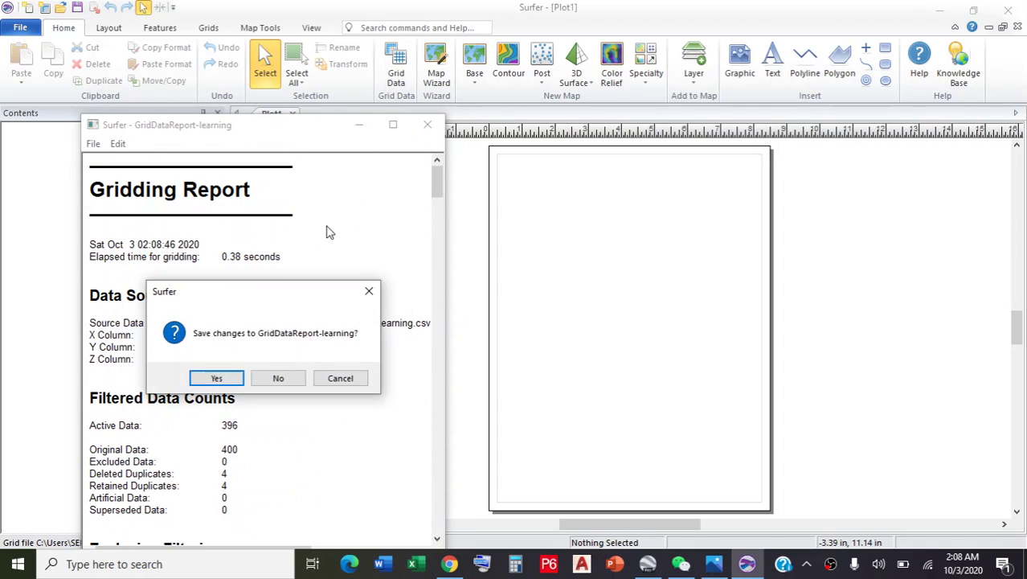
pyautogui.click(220, 379)
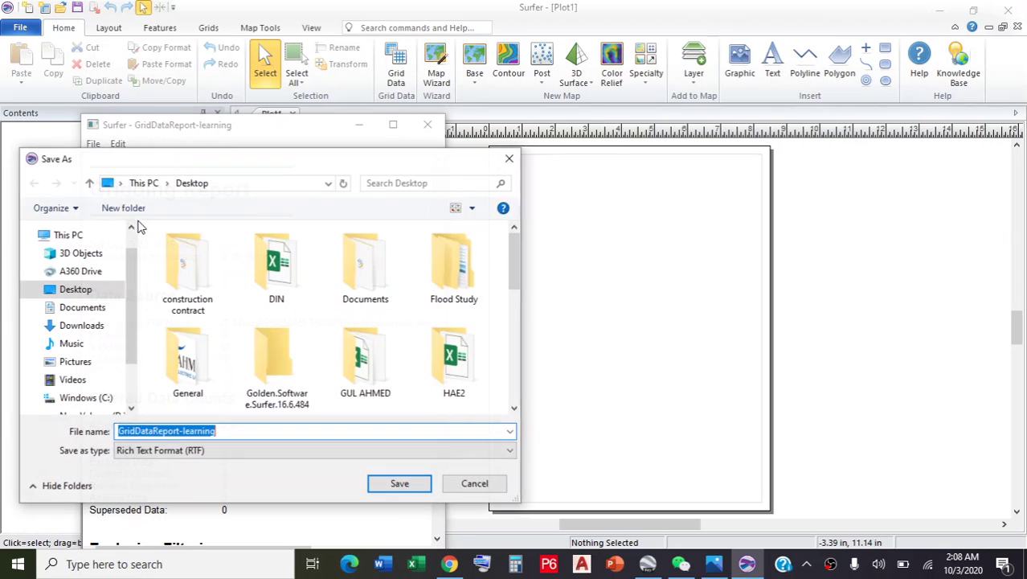
pyautogui.click(406, 486)
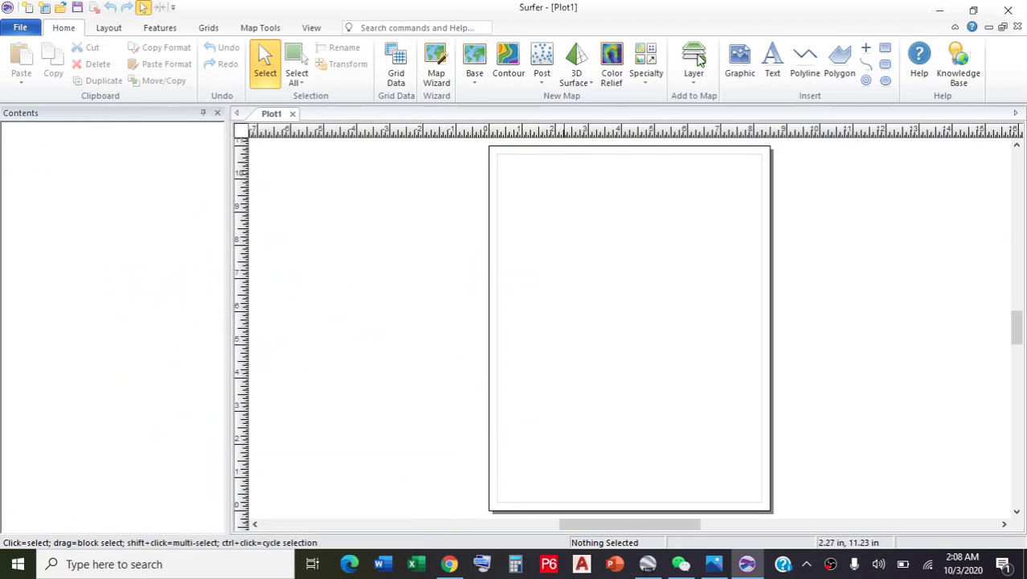
pyautogui.click(940, 10)
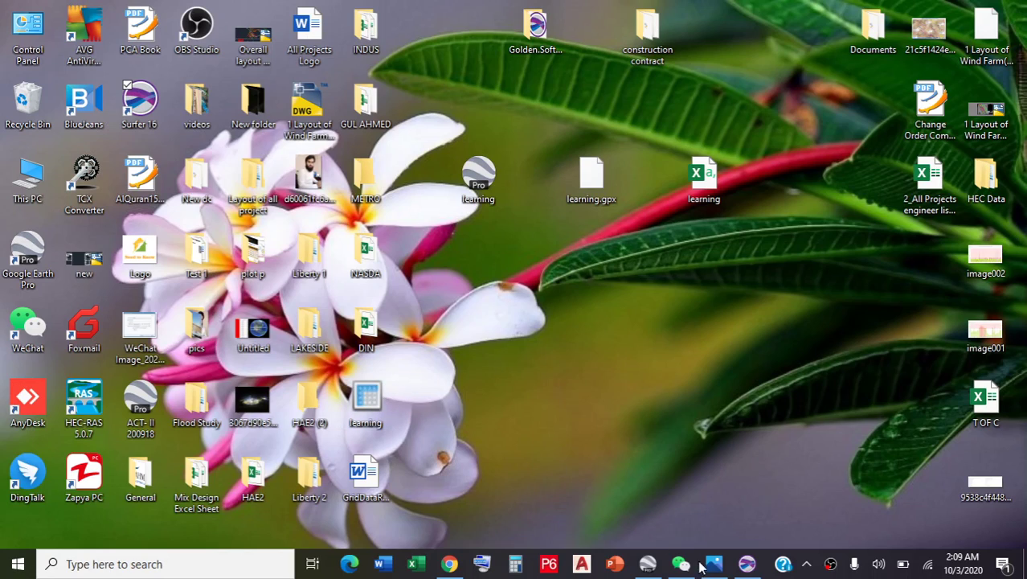
pyautogui.click(747, 563)
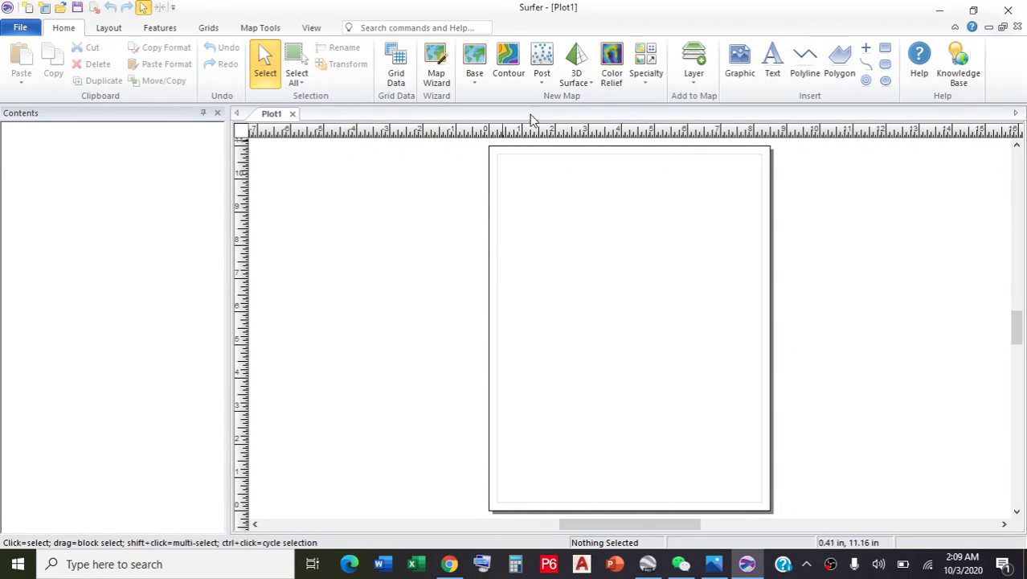
# - Look through the 3D Surface map choices on the Home ribbon, then dismiss them
pyautogui.rightClick(576, 66)
pyautogui.press('Escape')
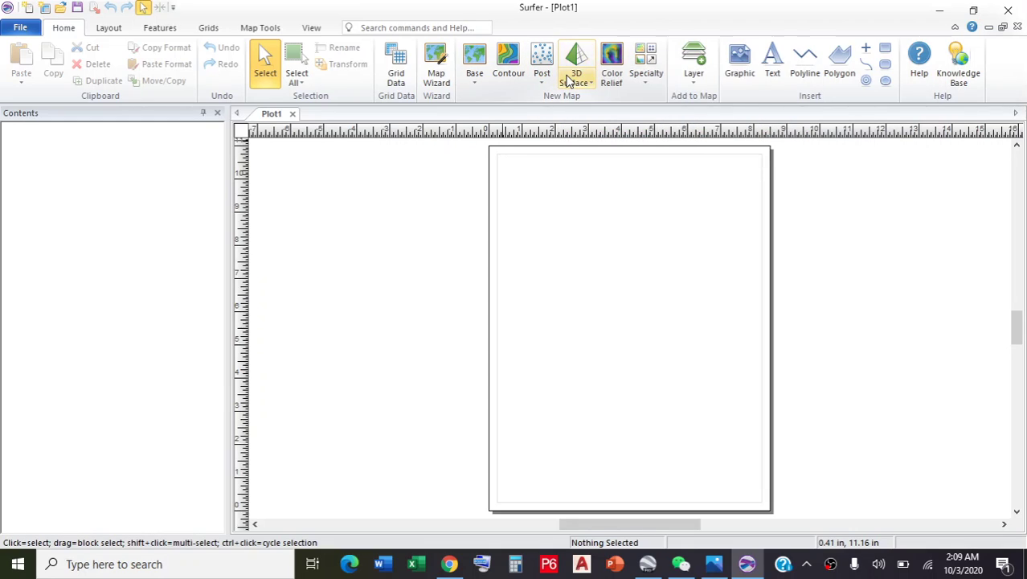
pyautogui.click(568, 80)
pyautogui.rightClick(576, 73)
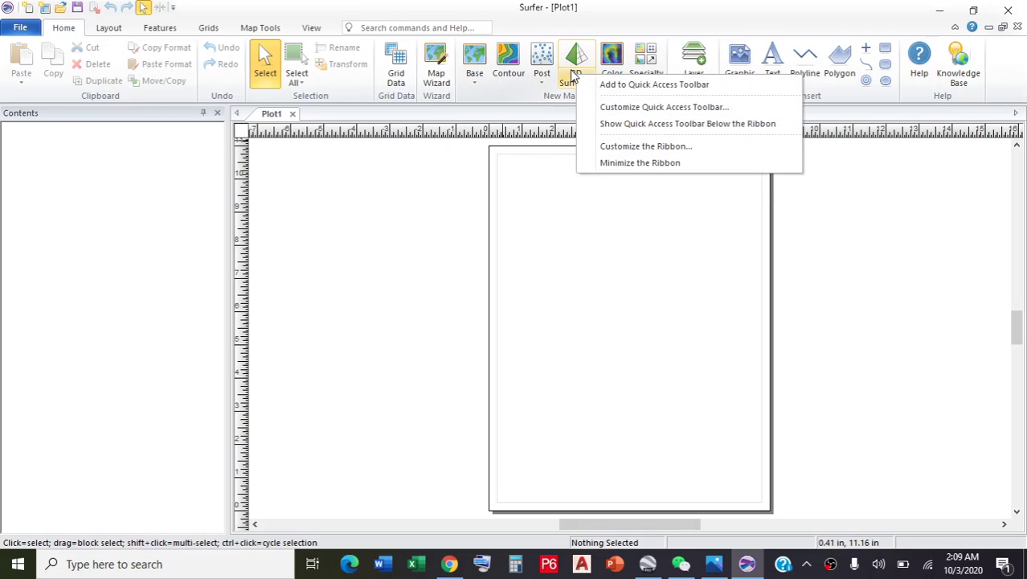
pyautogui.press('Escape')
pyautogui.click(576, 83)
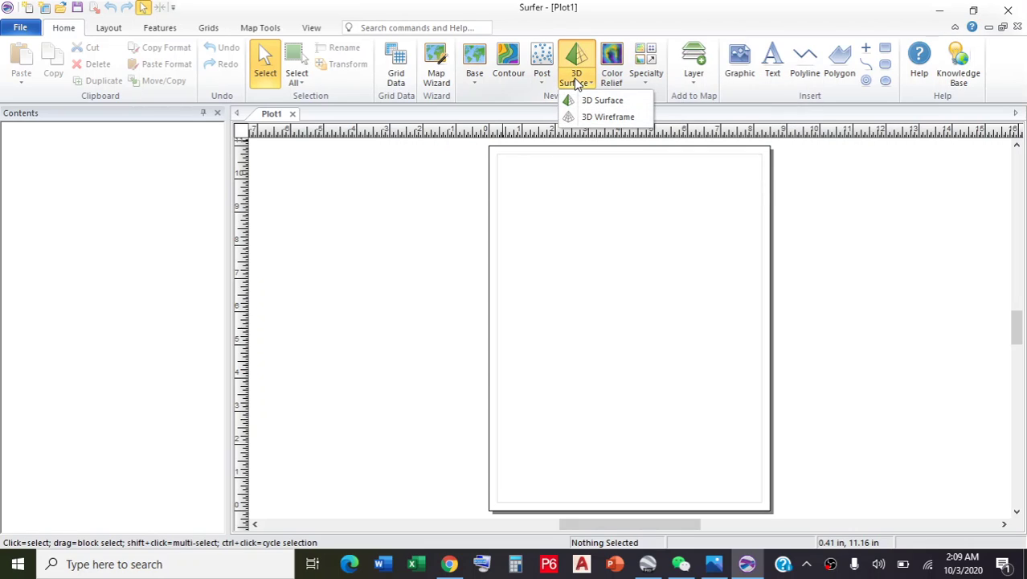
pyautogui.click(430, 266)
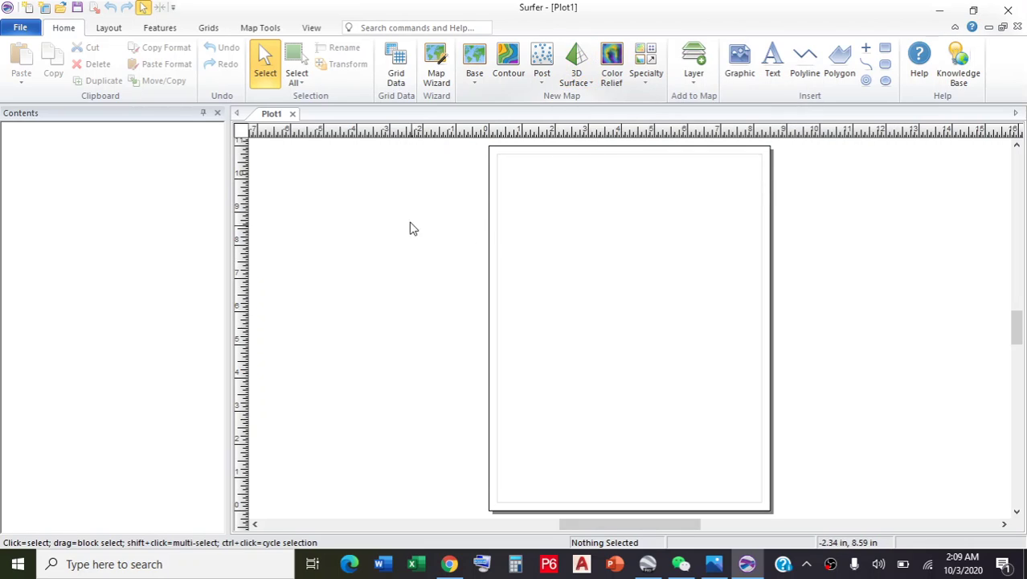
# - Create a new 3D surface map from learning.grd on the Desktop
pyautogui.click(571, 63)
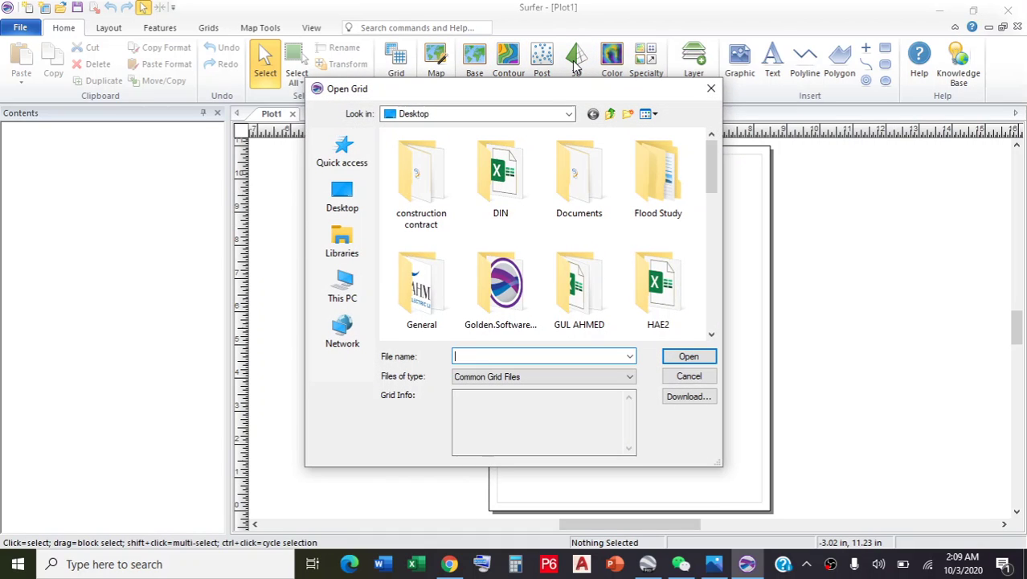
pyautogui.click(344, 201)
pyautogui.scroll(-3, 483, 227)
pyautogui.scroll(-8, 480, 229)
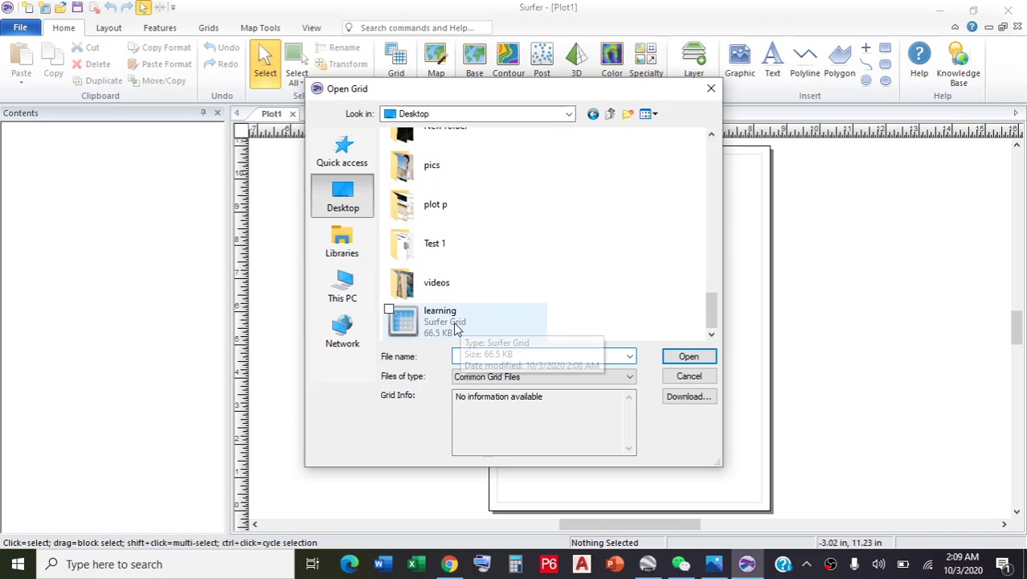
pyautogui.click(455, 326)
pyautogui.click(684, 357)
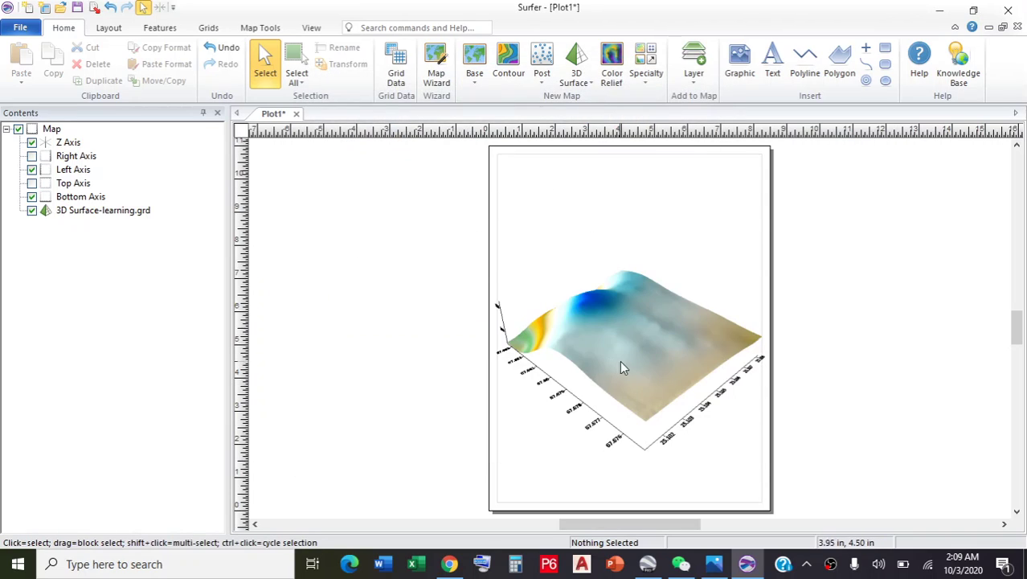
# - Turn on Show base and Show color scale in the 3D Surface-learning.grd properties
pyautogui.click(608, 301)
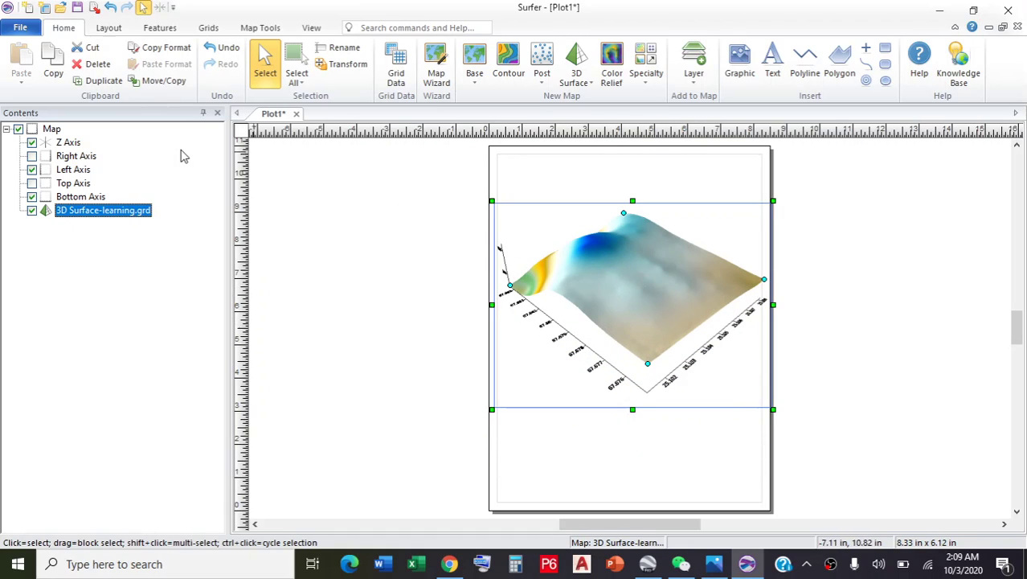
pyautogui.doubleClick(78, 212)
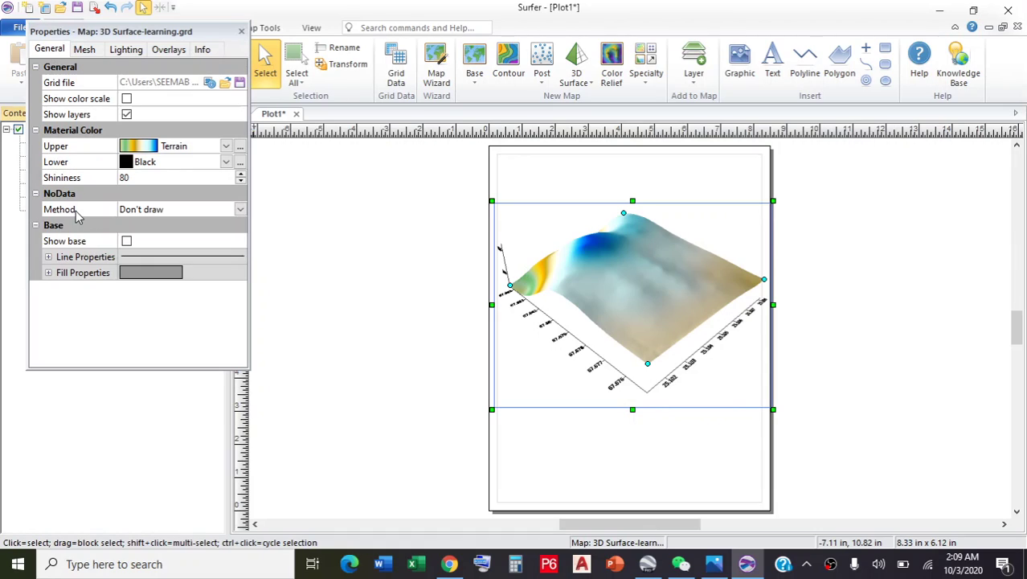
pyautogui.click(240, 32)
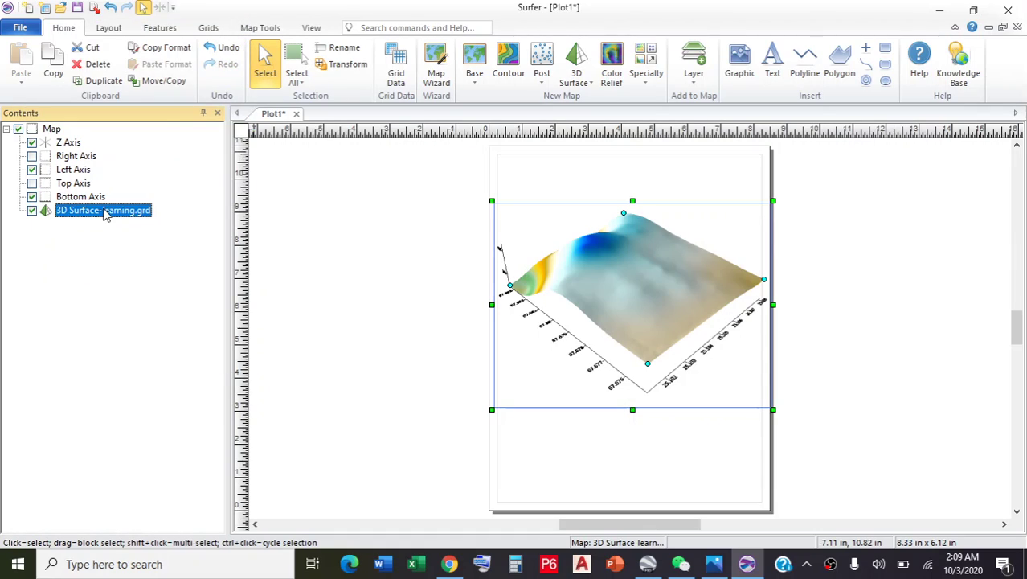
pyautogui.doubleClick(106, 210)
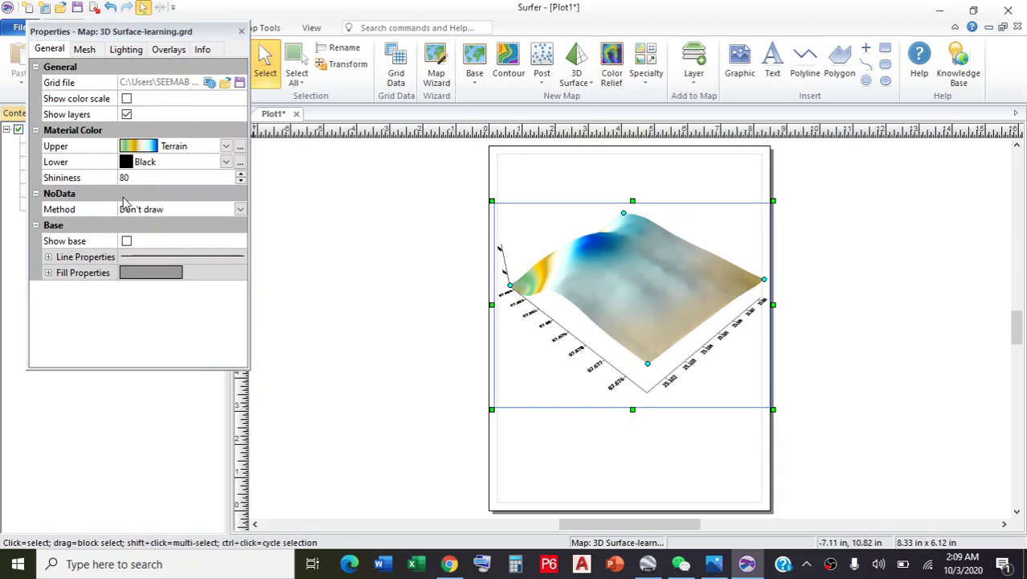
pyautogui.click(127, 242)
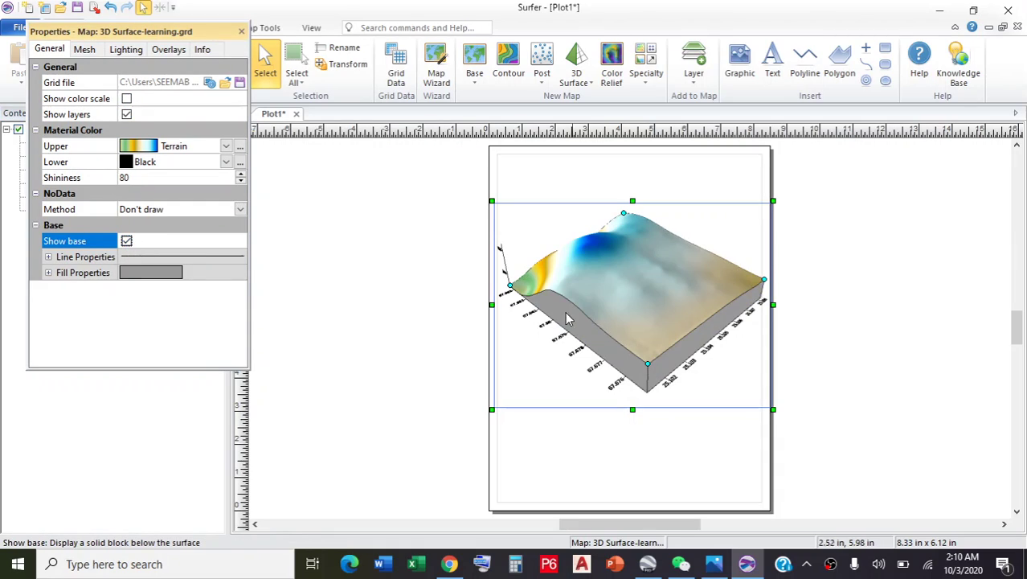
pyautogui.click(126, 99)
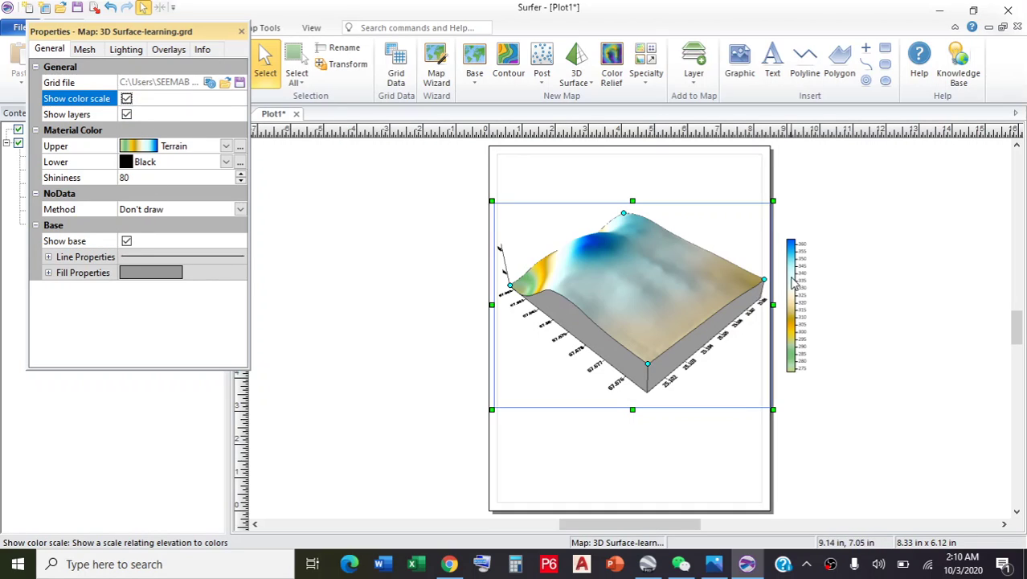
pyautogui.click(583, 459)
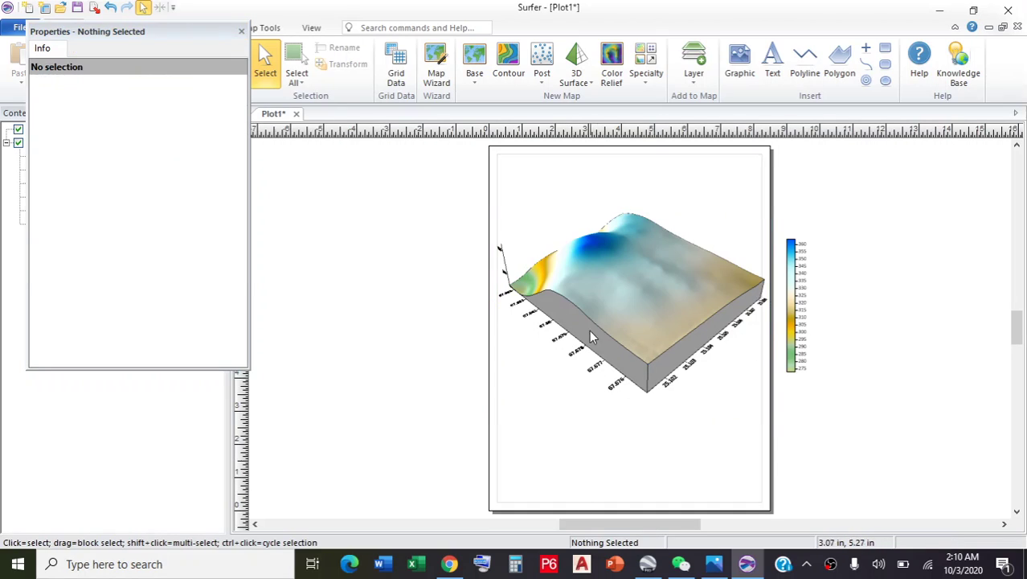
pyautogui.click(616, 278)
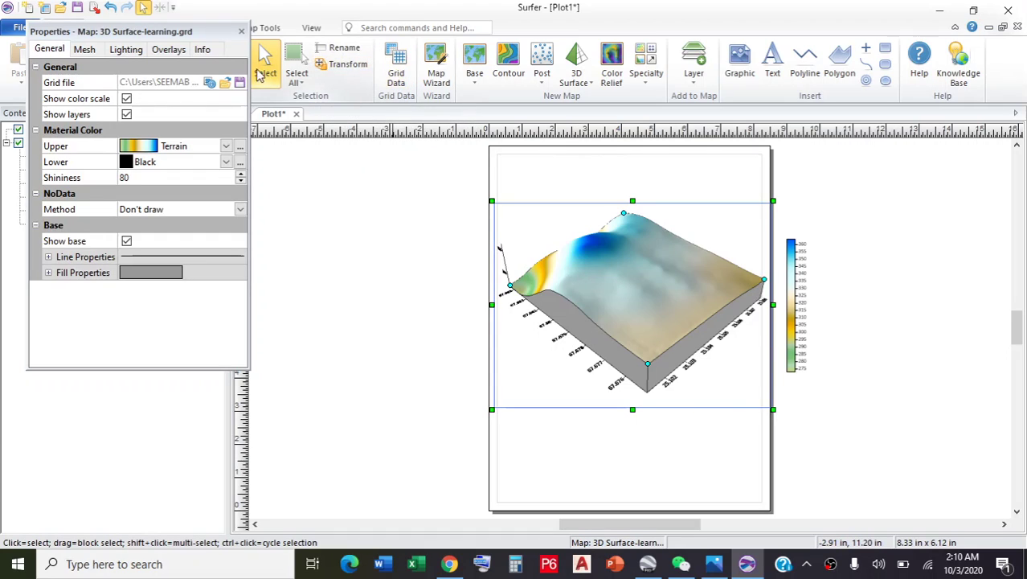
pyautogui.click(241, 31)
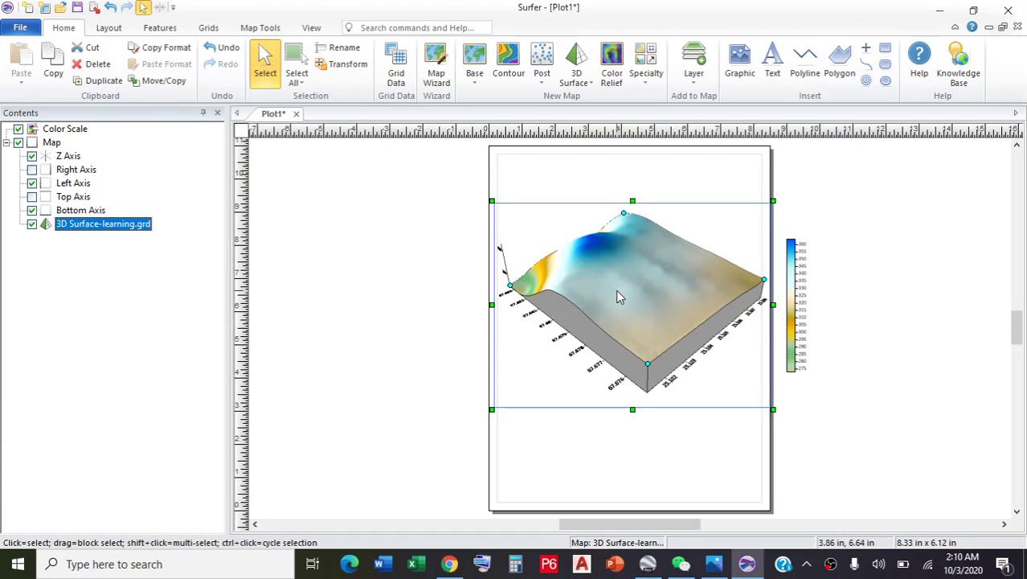
# - Rotate the 3D surface with the Trackball tool so the blue basin faces the viewer
pyautogui.click(259, 28)
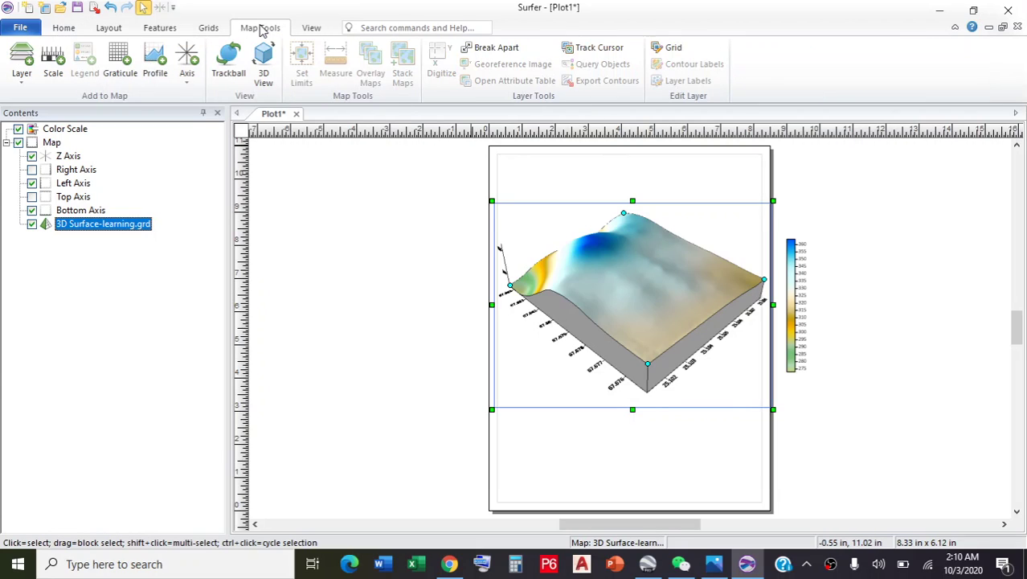
pyautogui.click(223, 76)
pyautogui.moveTo(703, 340); pyautogui.dragTo(671, 295)
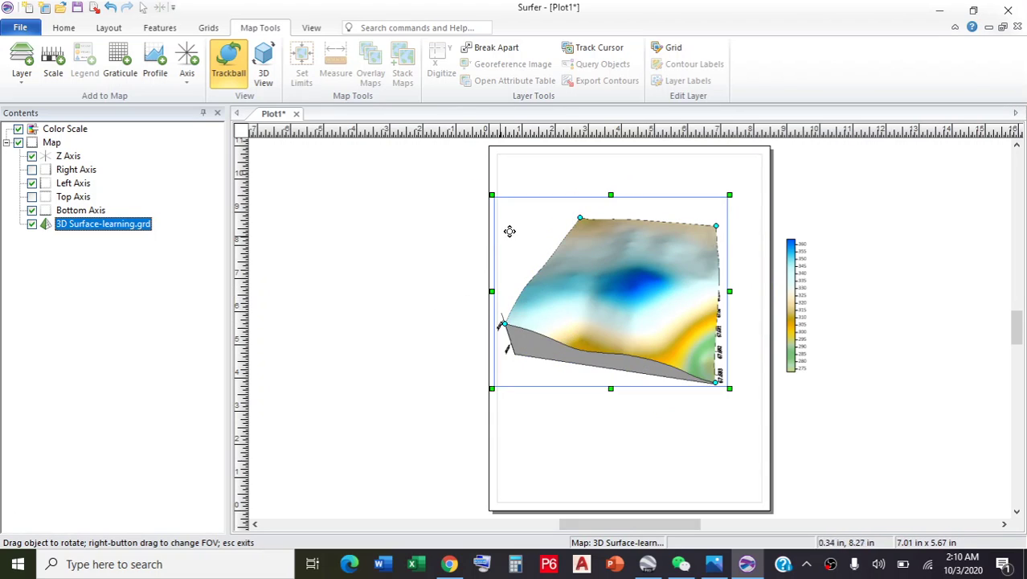
pyautogui.press('Escape')
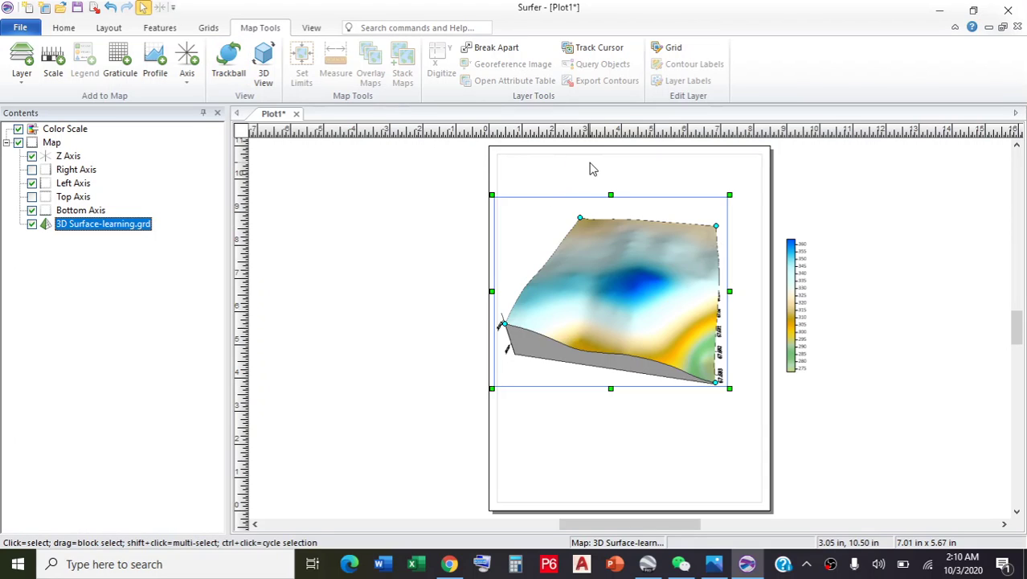
pyautogui.click(762, 190)
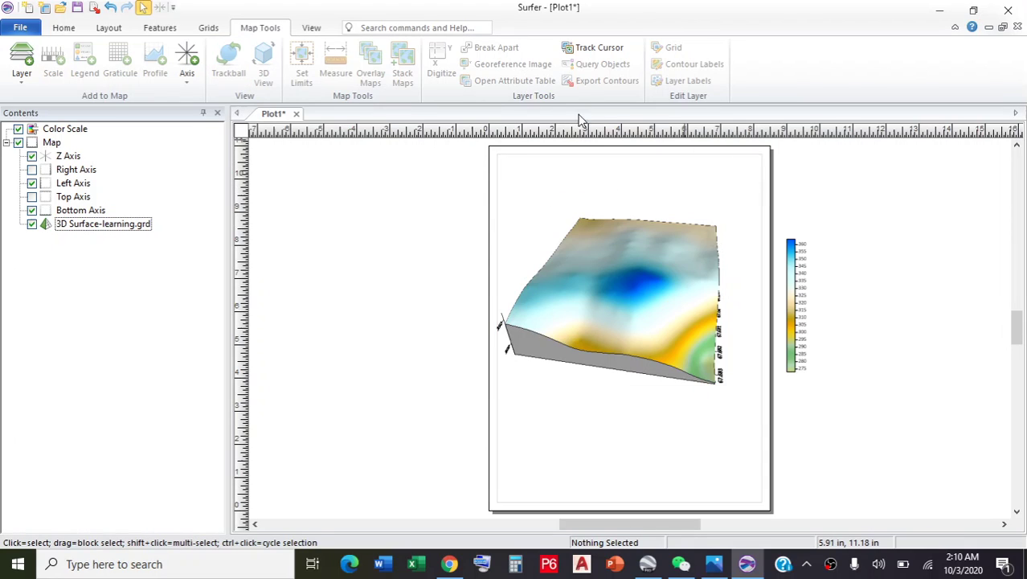
# - Add a contour map of learning.grd from the Desktop and drag it left of the 3D surface
pyautogui.click(64, 28)
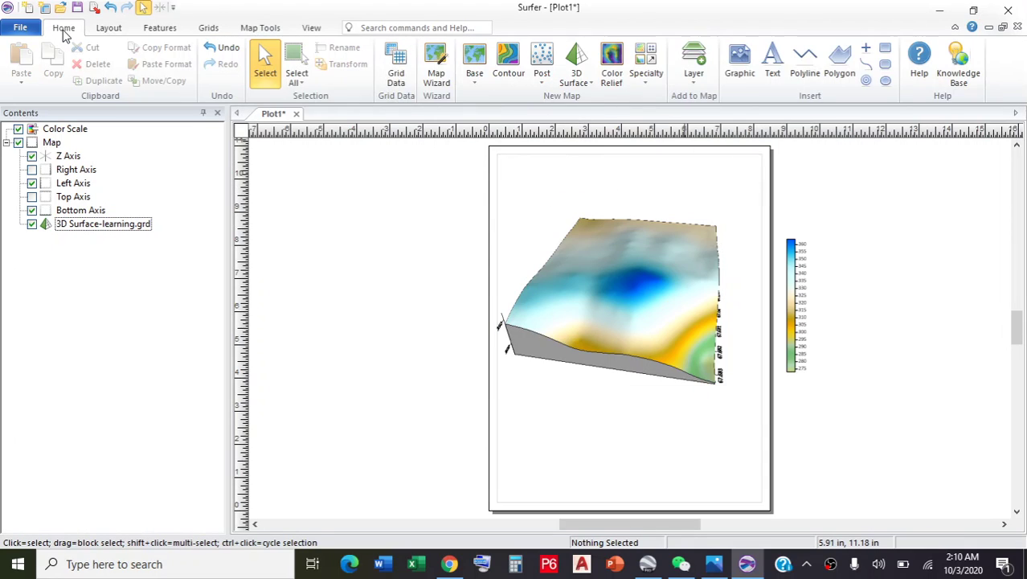
pyautogui.click(507, 68)
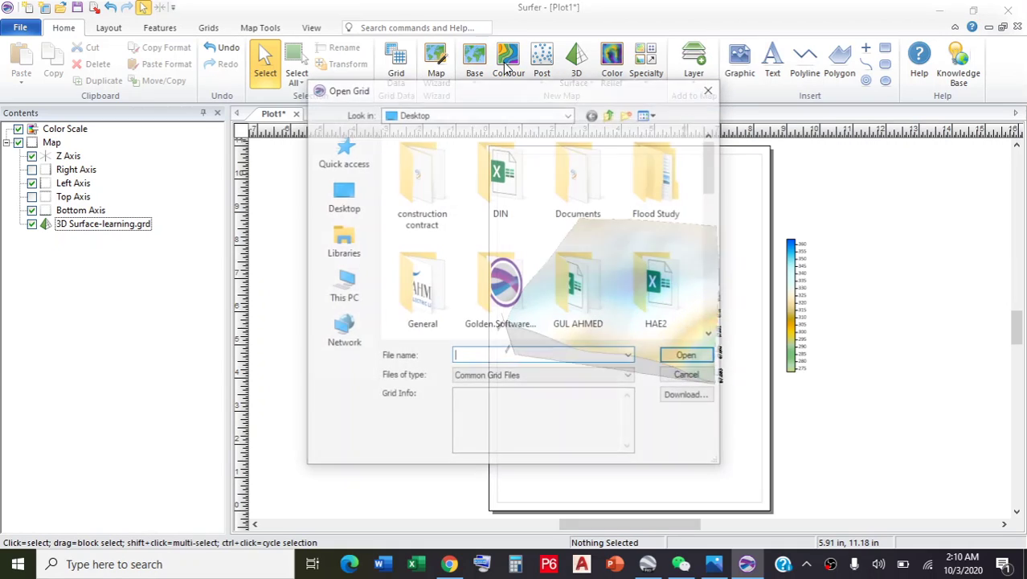
pyautogui.click(354, 209)
pyautogui.scroll(-7, 481, 221)
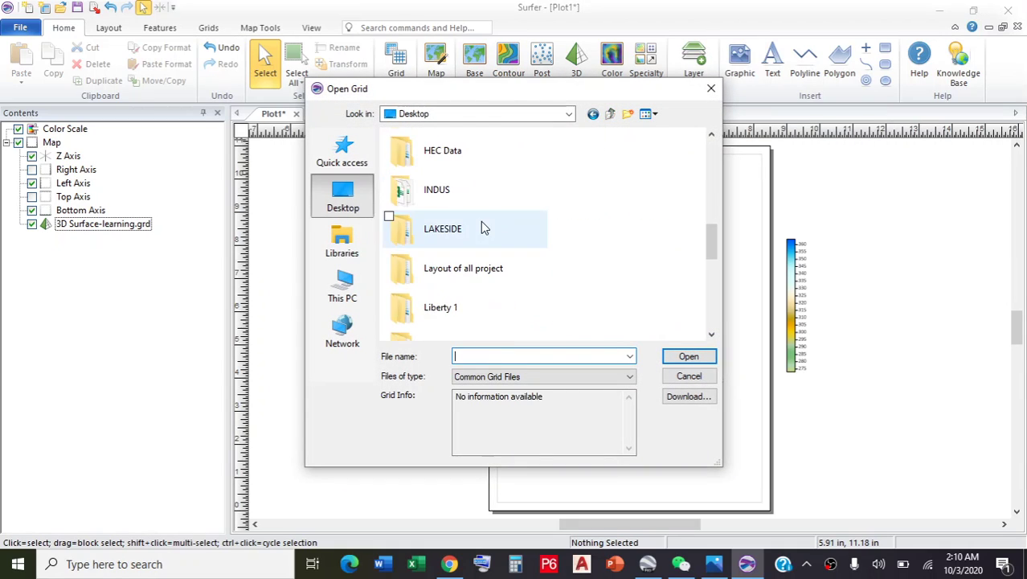
pyautogui.click(514, 322)
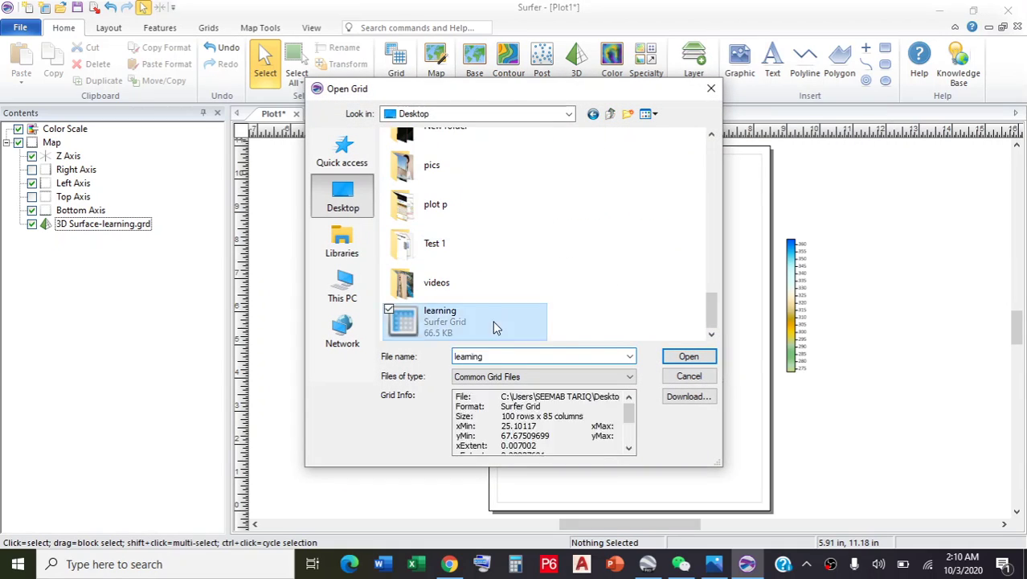
pyautogui.click(685, 356)
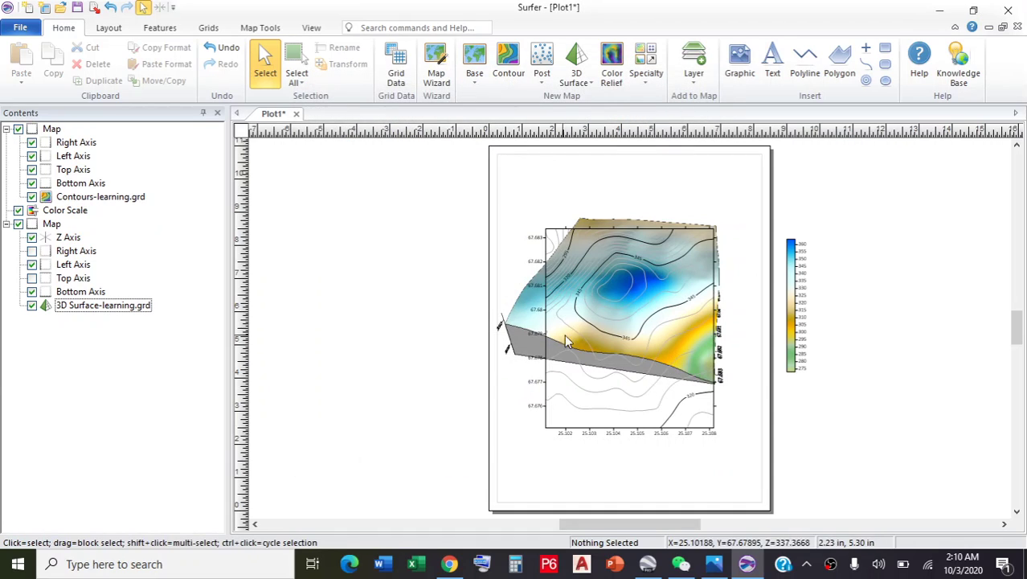
pyautogui.moveTo(546, 330); pyautogui.dragTo(330, 296)
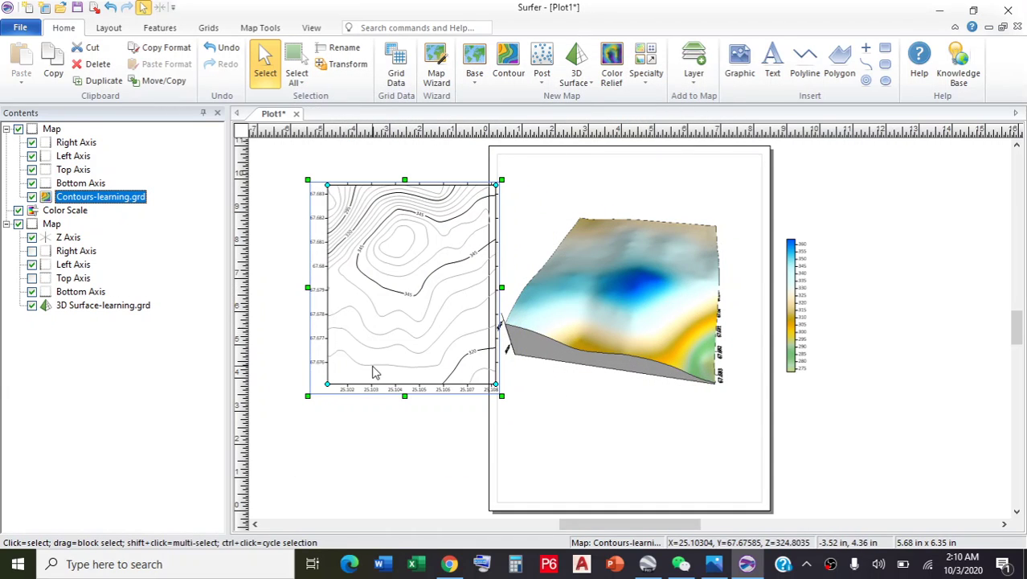
pyautogui.moveTo(414, 305); pyautogui.dragTo(374, 310)
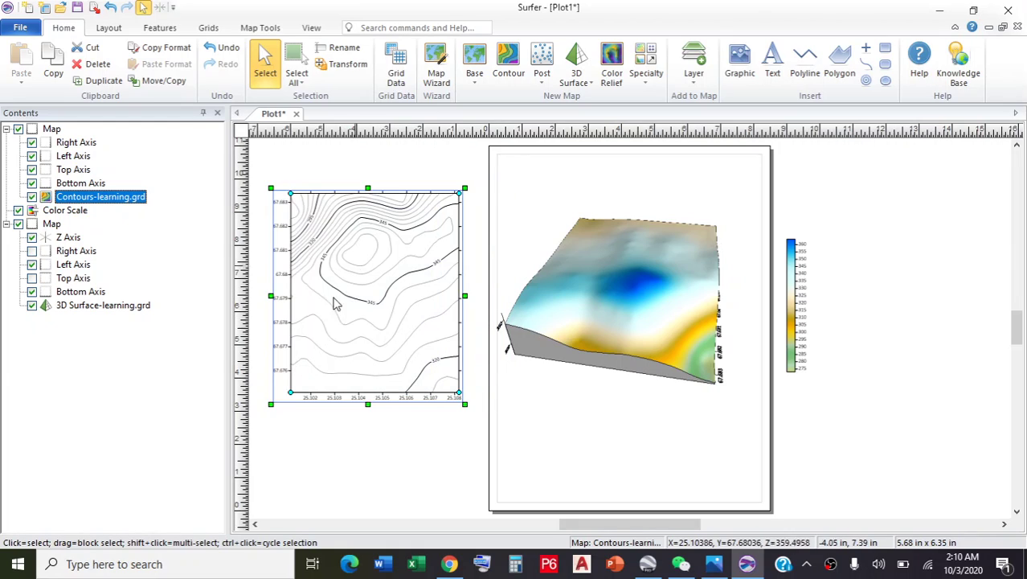
pyautogui.doubleClick(73, 198)
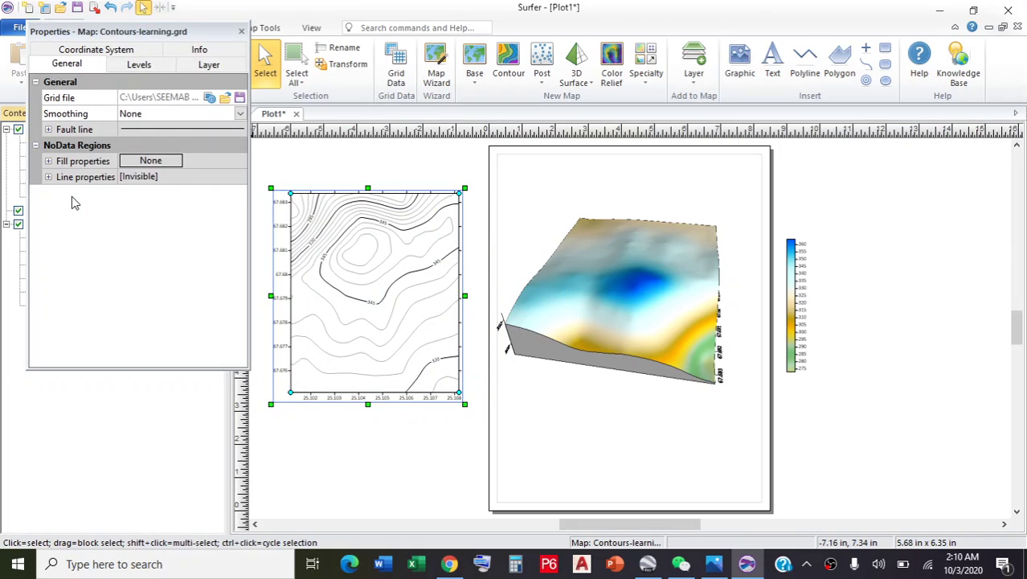
pyautogui.click(133, 66)
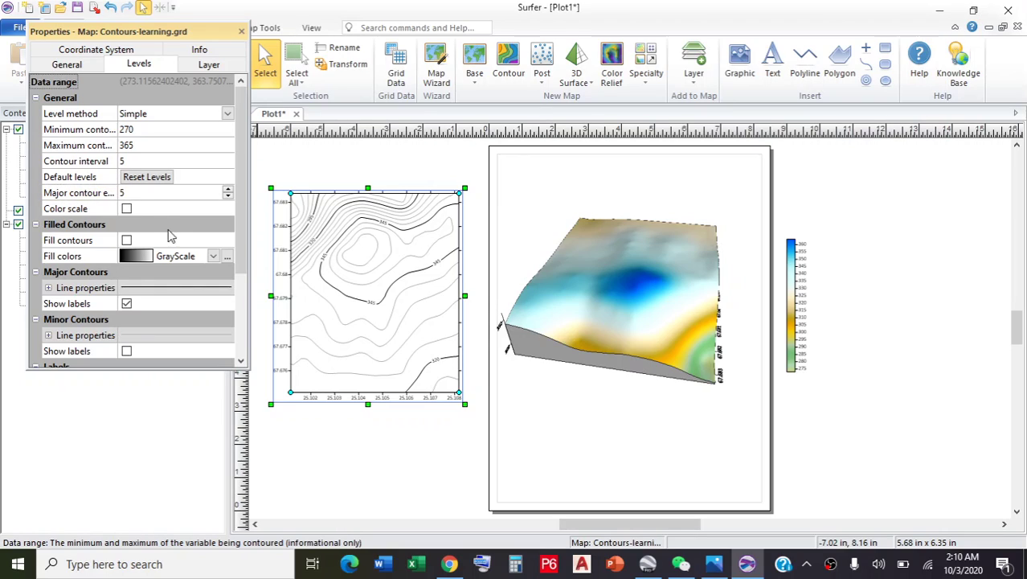
pyautogui.click(49, 287)
pyautogui.scroll(-2, 91, 341)
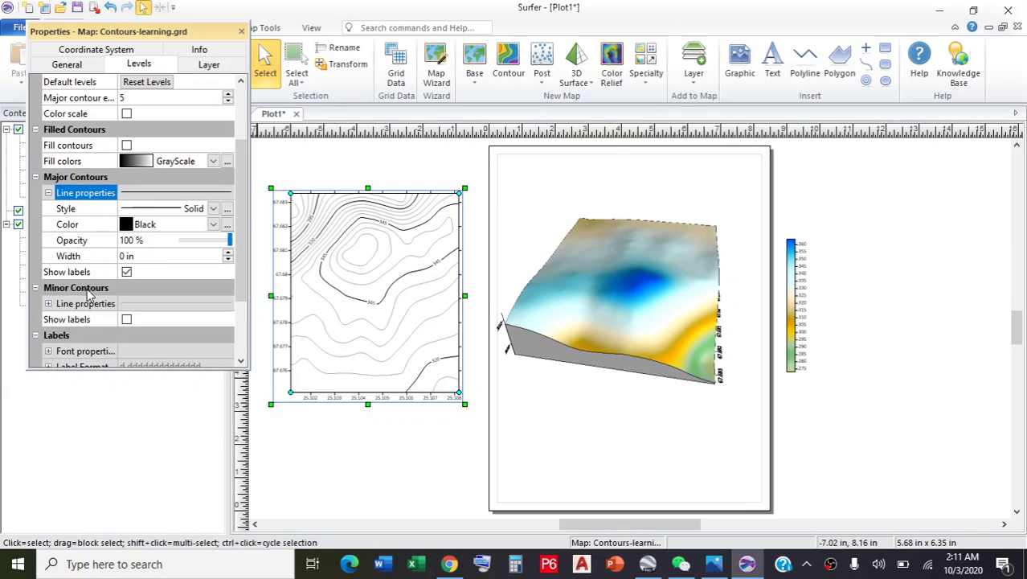
pyautogui.scroll(-1, 115, 303)
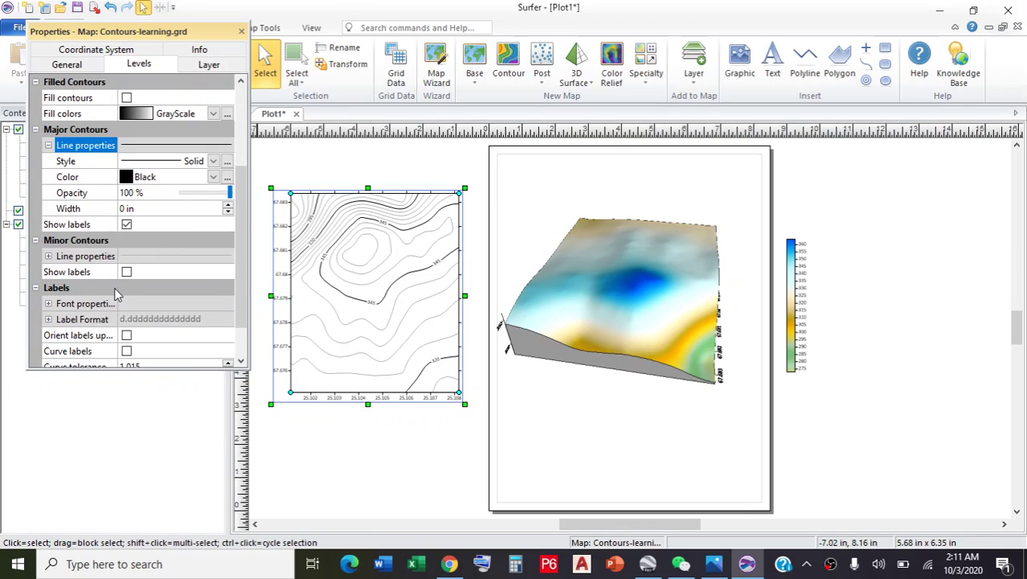
pyautogui.scroll(3, 152, 286)
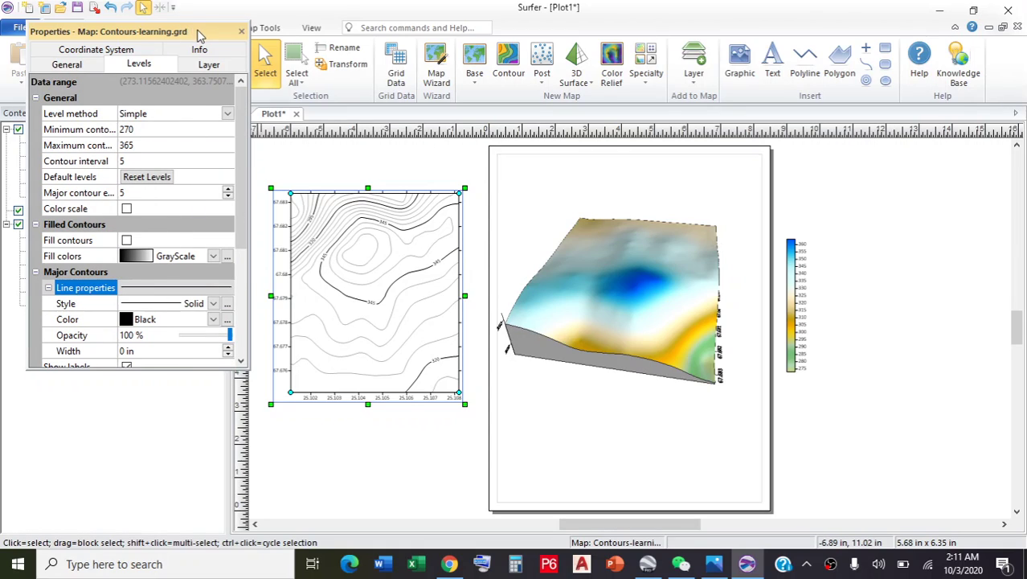
pyautogui.moveTo(200, 35); pyautogui.dragTo(179, 90)
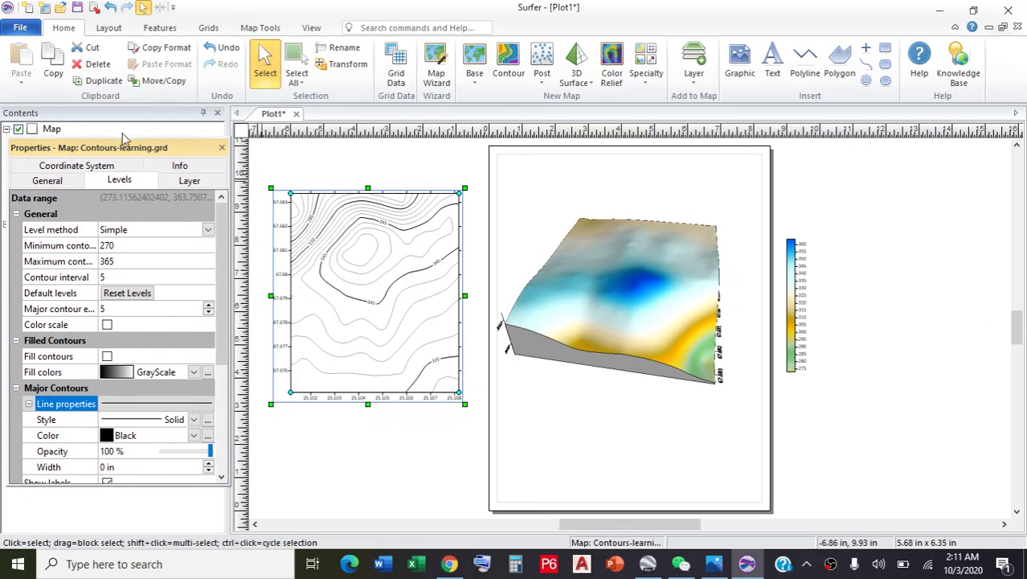
# - Add a contour layer from learning.grd on the Desktop to the selected 3D surface map
pyautogui.click(222, 147)
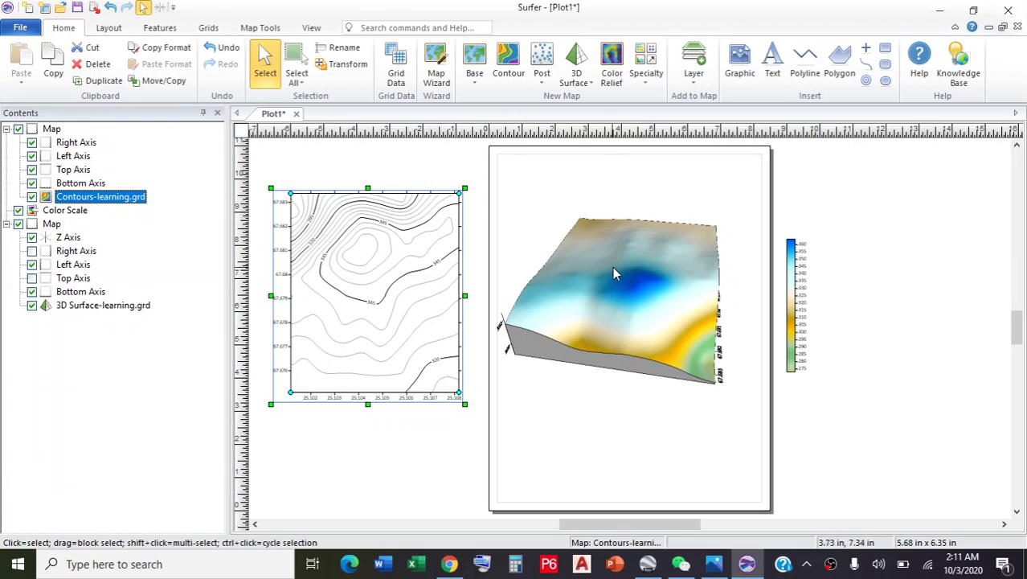
pyautogui.click(622, 271)
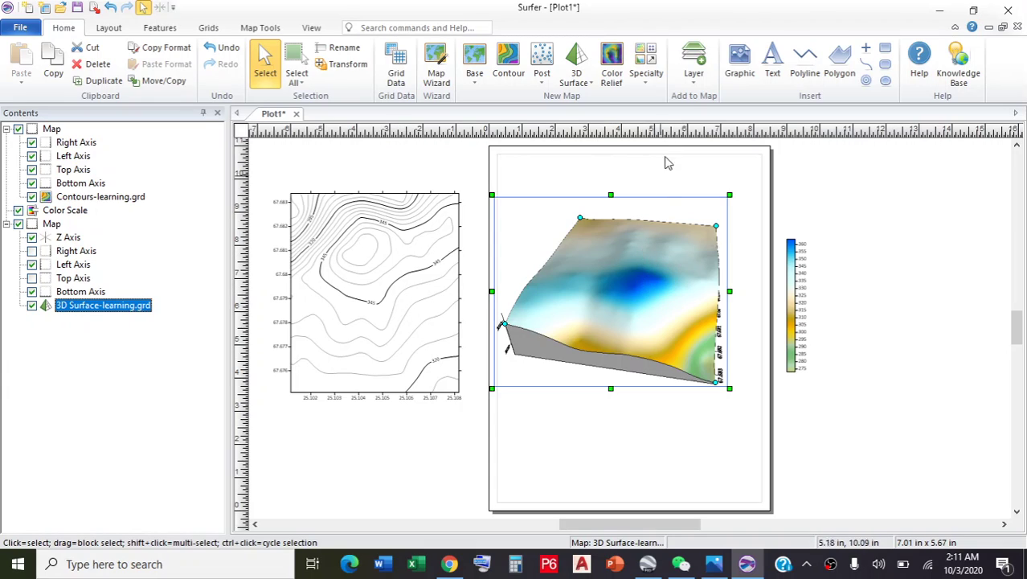
pyautogui.click(694, 87)
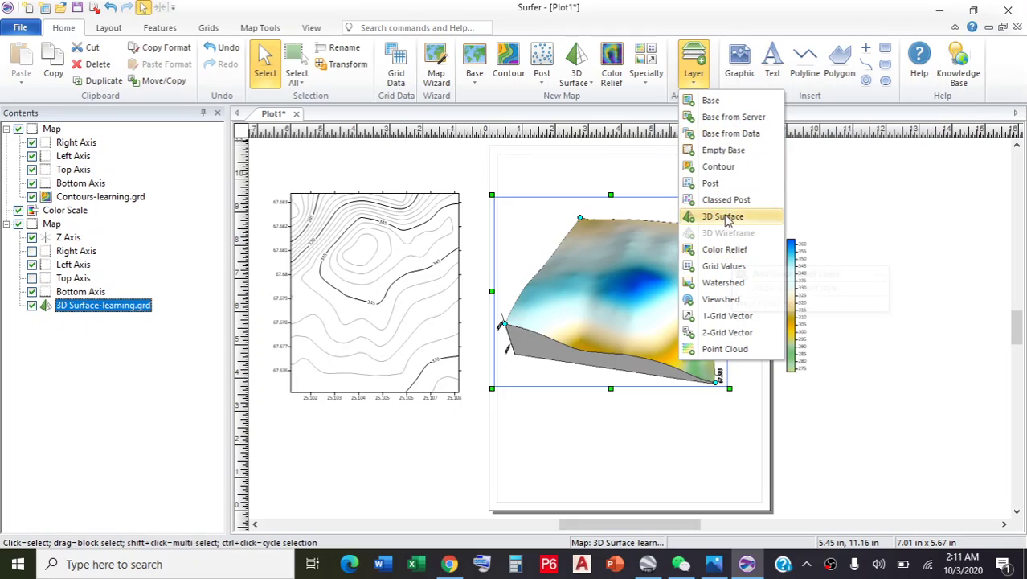
pyautogui.click(731, 167)
pyautogui.scroll(-3, 534, 218)
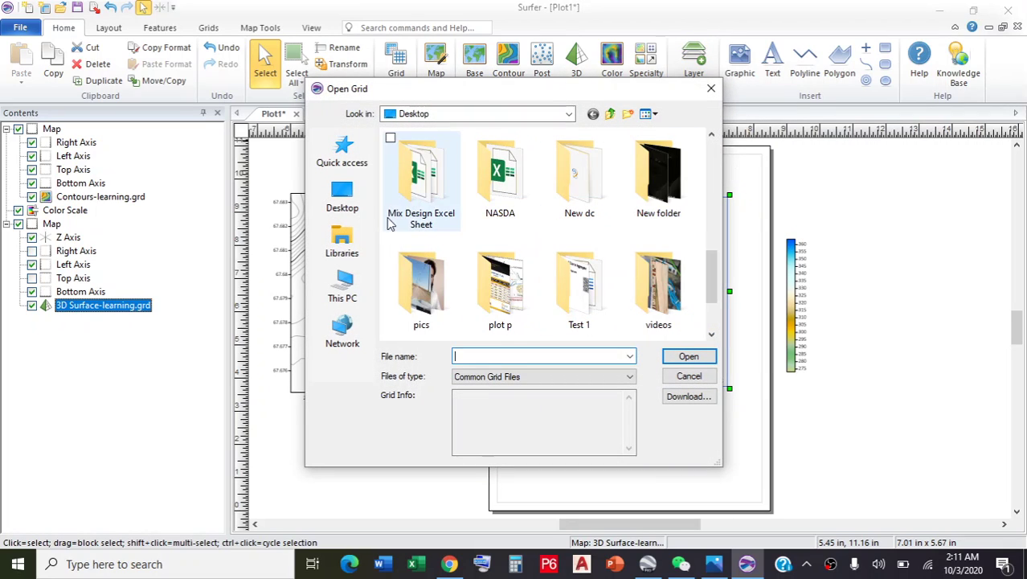
pyautogui.click(362, 209)
pyautogui.scroll(-5, 522, 241)
pyautogui.click(408, 320)
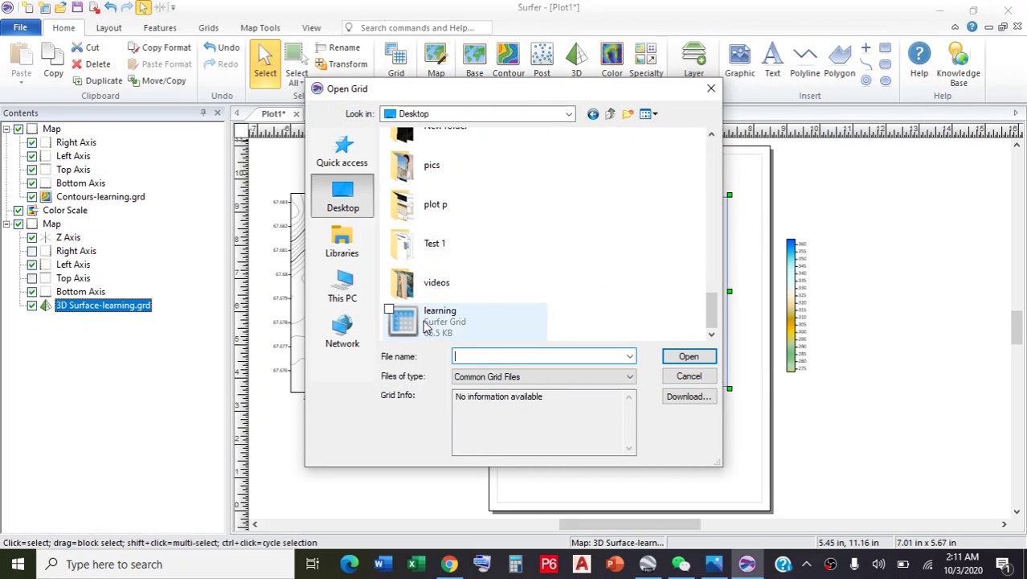
pyautogui.click(685, 356)
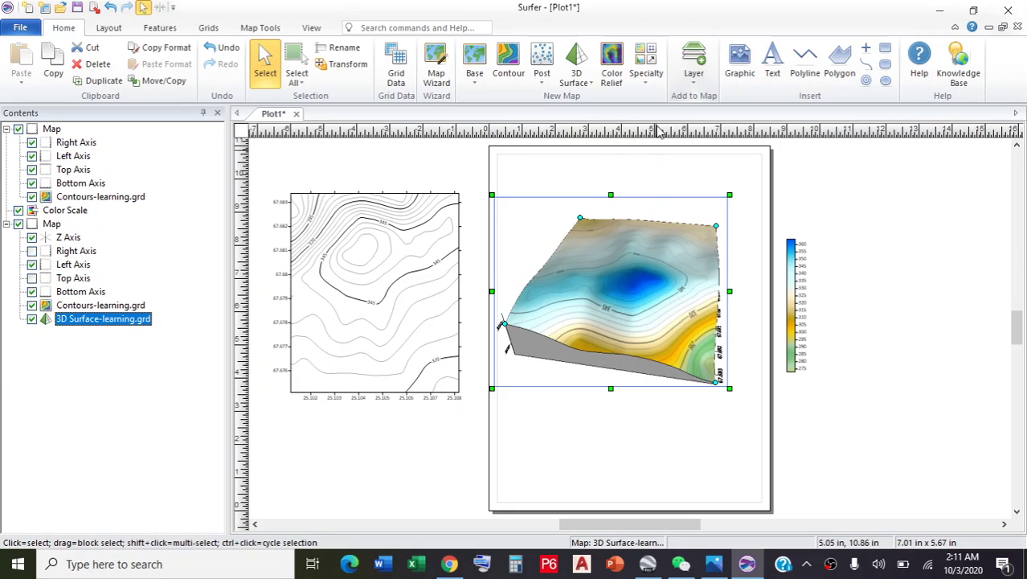
# - Add a Watershed layer built from Desktop learning.grd to the 3D surface map
pyautogui.click(695, 80)
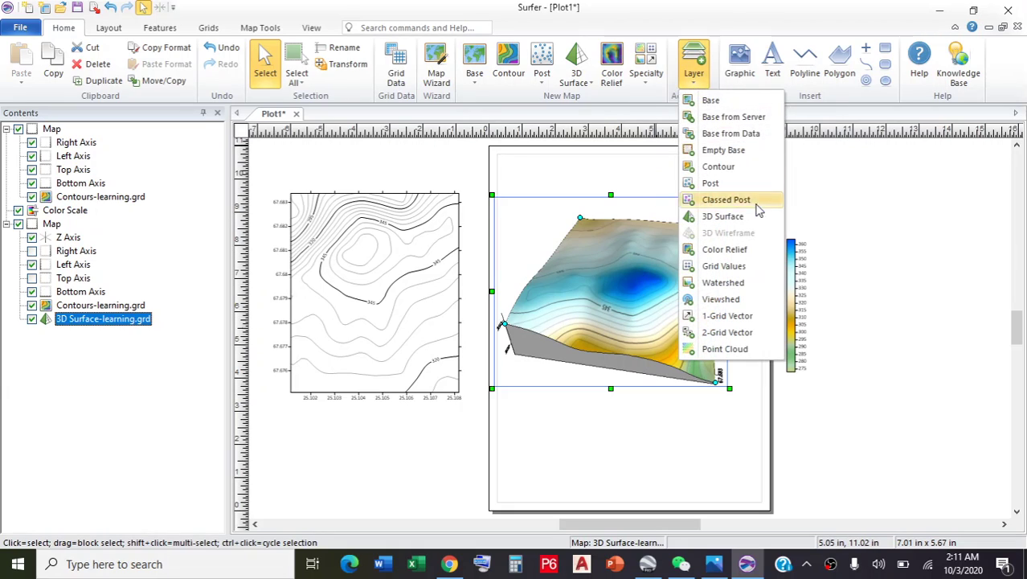
pyautogui.click(723, 283)
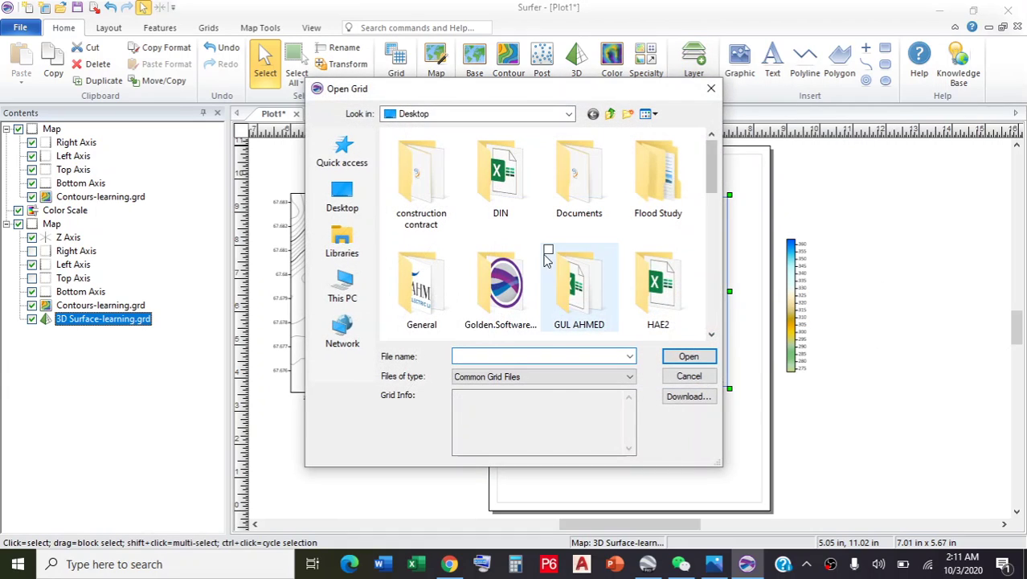
pyautogui.click(343, 199)
pyautogui.scroll(-2, 524, 278)
pyautogui.click(456, 321)
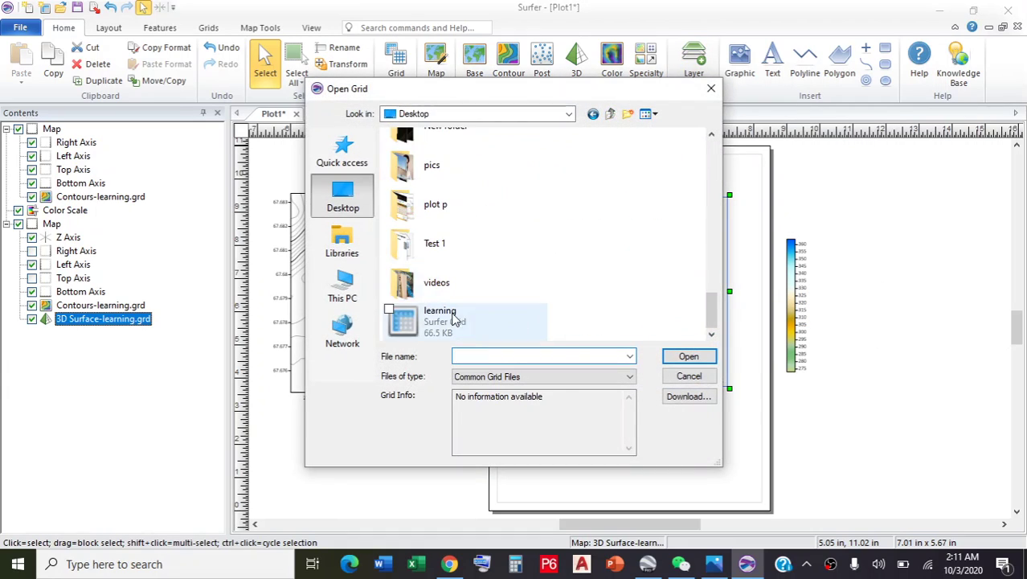
pyautogui.click(688, 356)
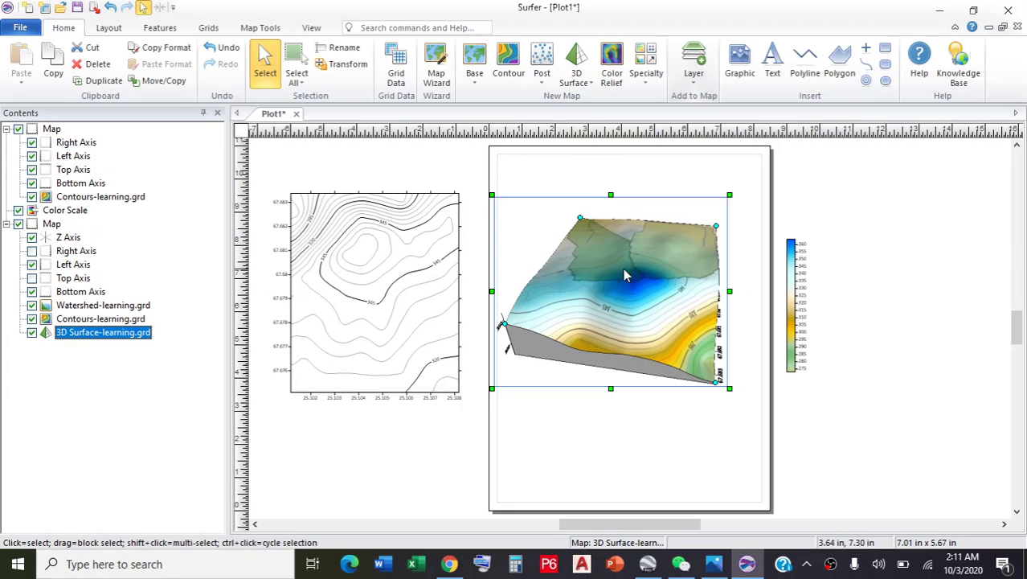
# - Set the Watershed-learning.grd layer's Threshold (cells) to 1553, leaving only a few large basins
pyautogui.doubleClick(100, 305)
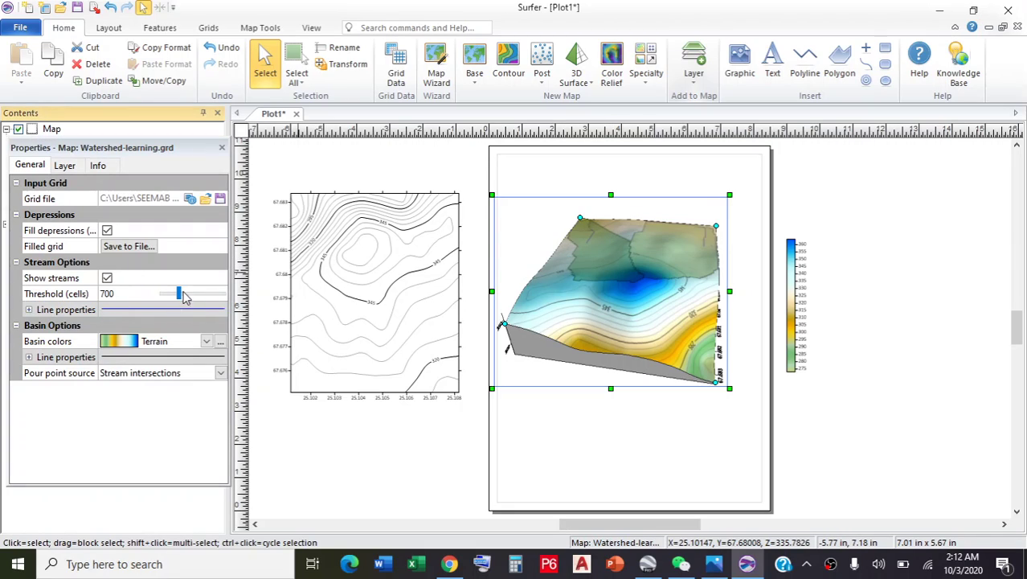
pyautogui.moveTo(181, 296)
pyautogui.mouseDown()
pyautogui.moveTo(167, 294)
pyautogui.moveTo(199, 296)
pyautogui.mouseUp()
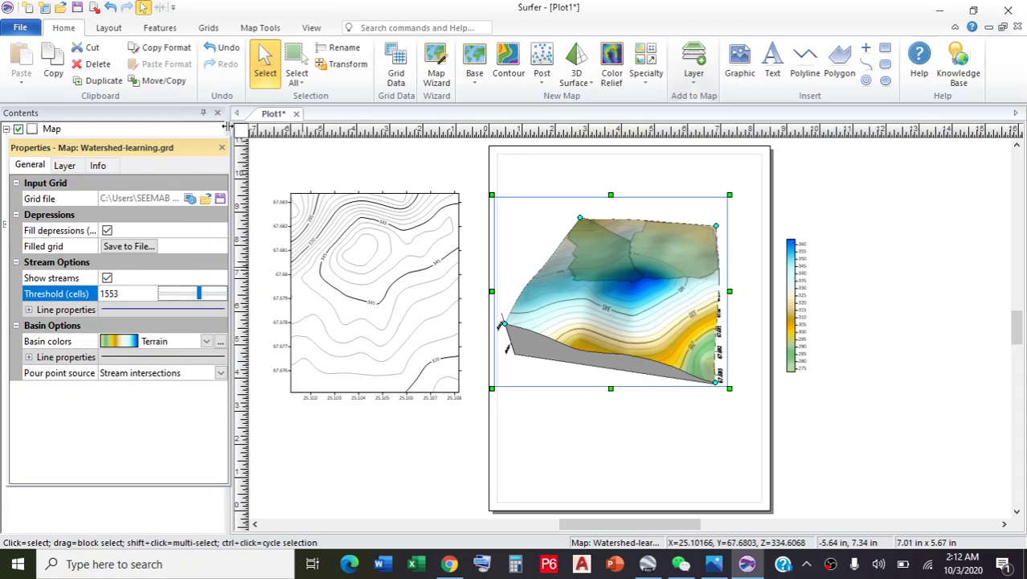
pyautogui.click(222, 150)
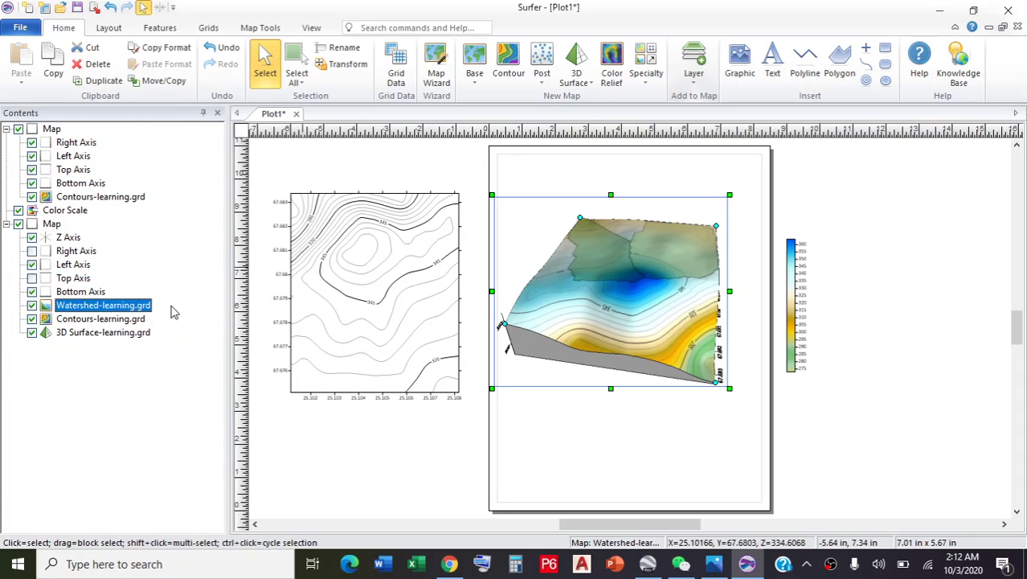
# - Add a 1-Grid Vector layer of learning.grd as flow arrows and shift the map rightward
pyautogui.doubleClick(99, 320)
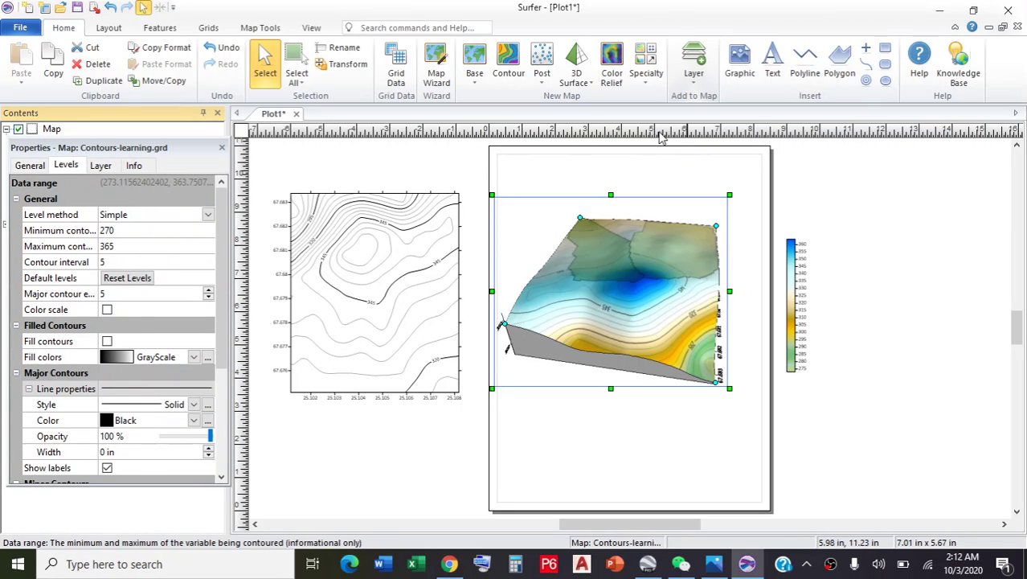
pyautogui.click(217, 113)
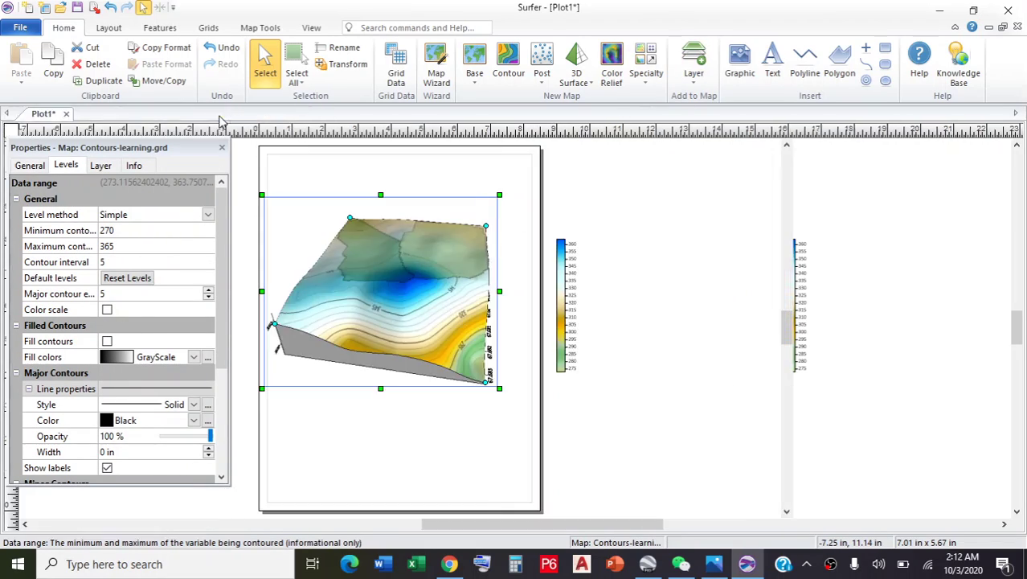
pyautogui.click(691, 80)
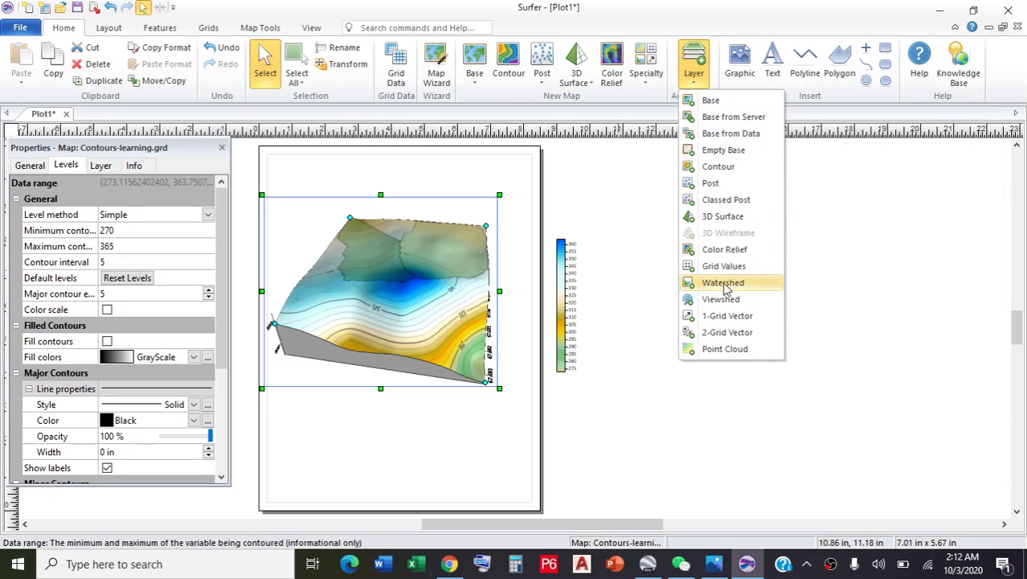
pyautogui.click(723, 321)
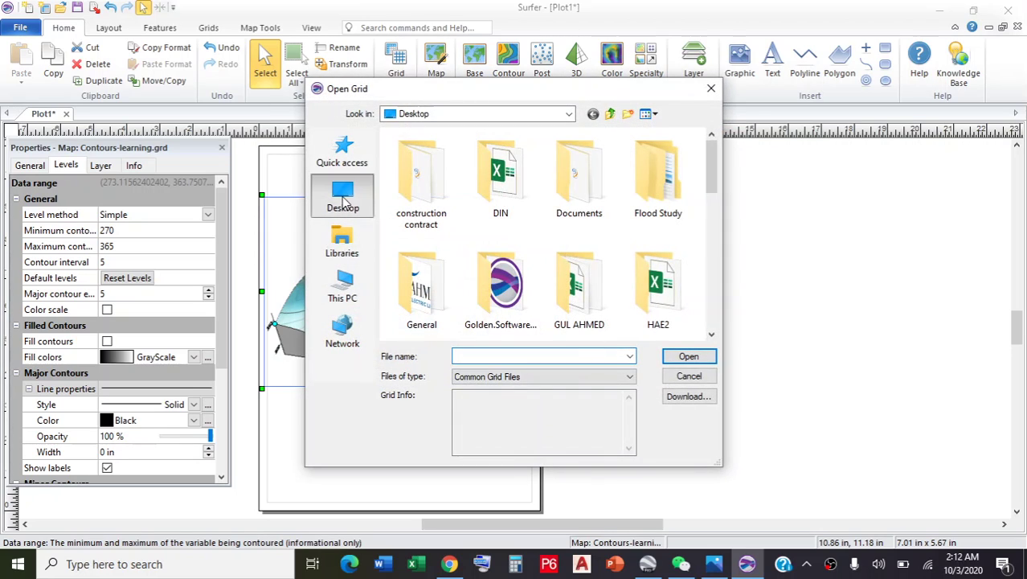
pyautogui.scroll(-10, 515, 241)
pyautogui.click(518, 330)
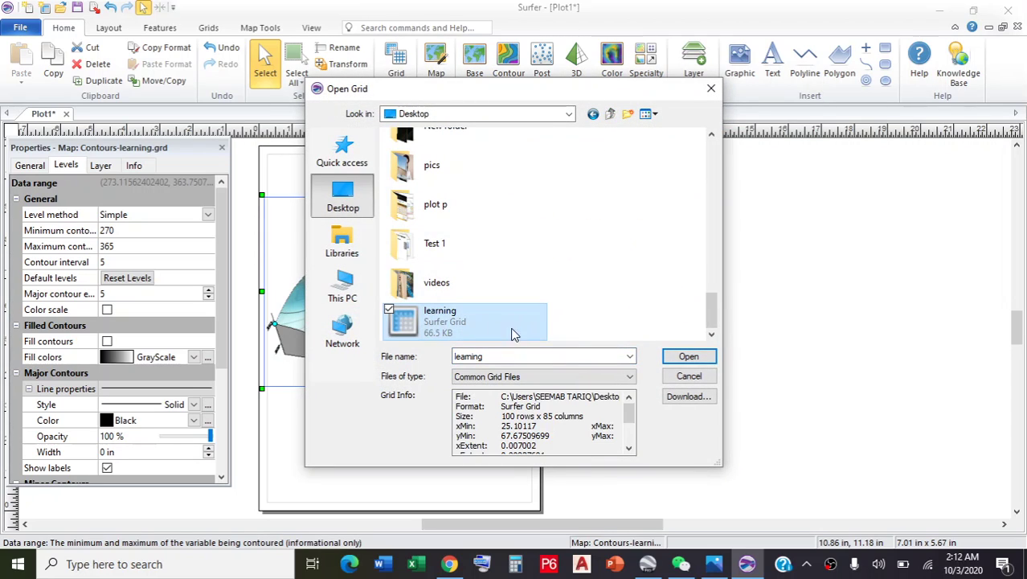
pyautogui.click(679, 354)
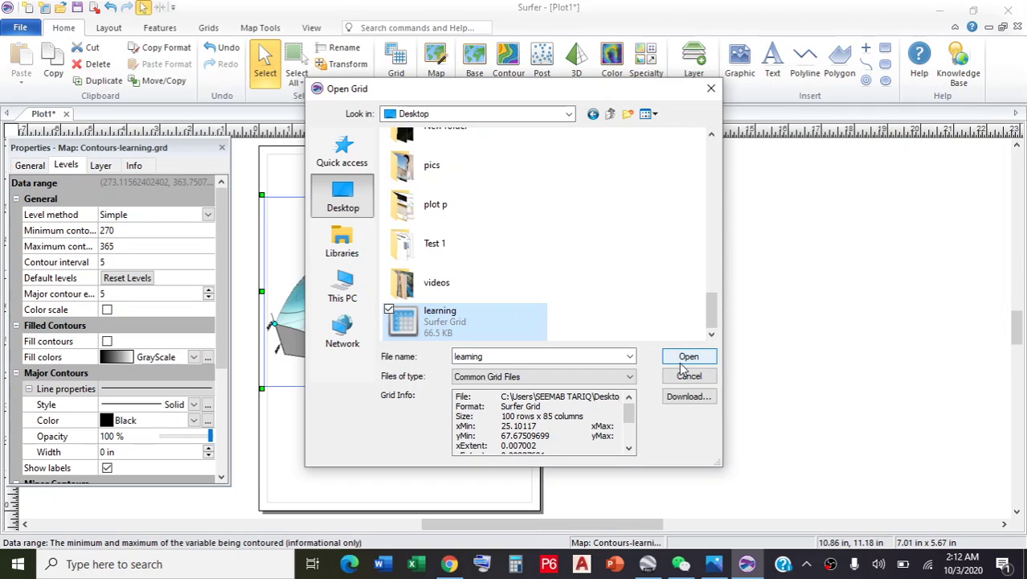
pyautogui.click(682, 358)
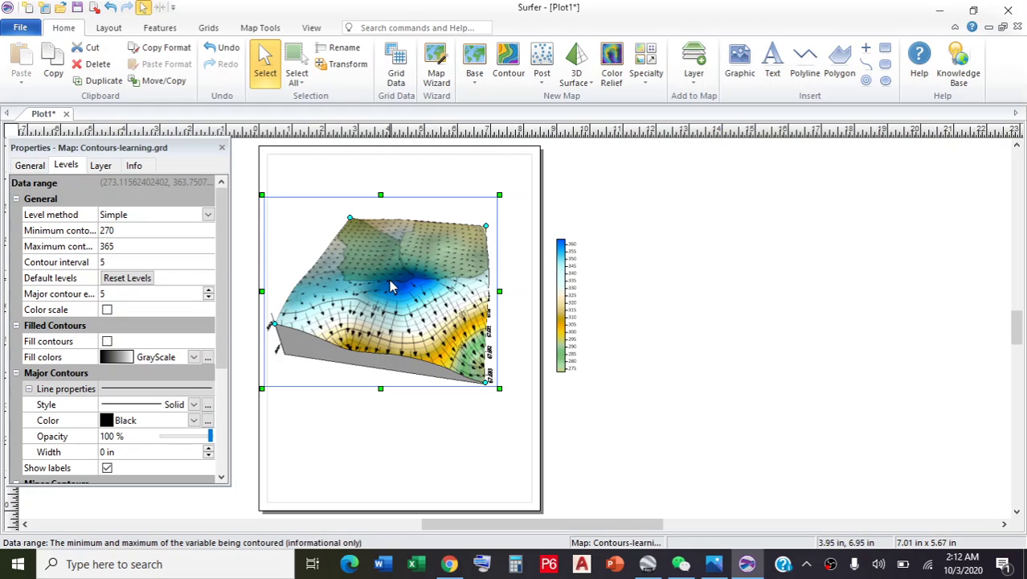
pyautogui.moveTo(397, 289); pyautogui.dragTo(525, 309)
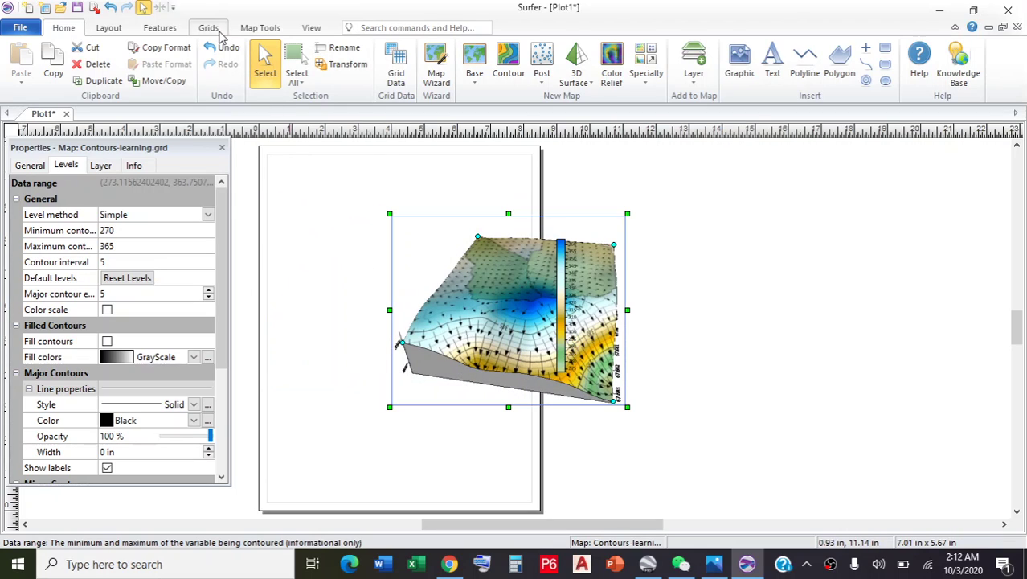
# - Spin the 3D map around with the Trackball tool, then minimize Surfer to the desktop
pyautogui.click(259, 28)
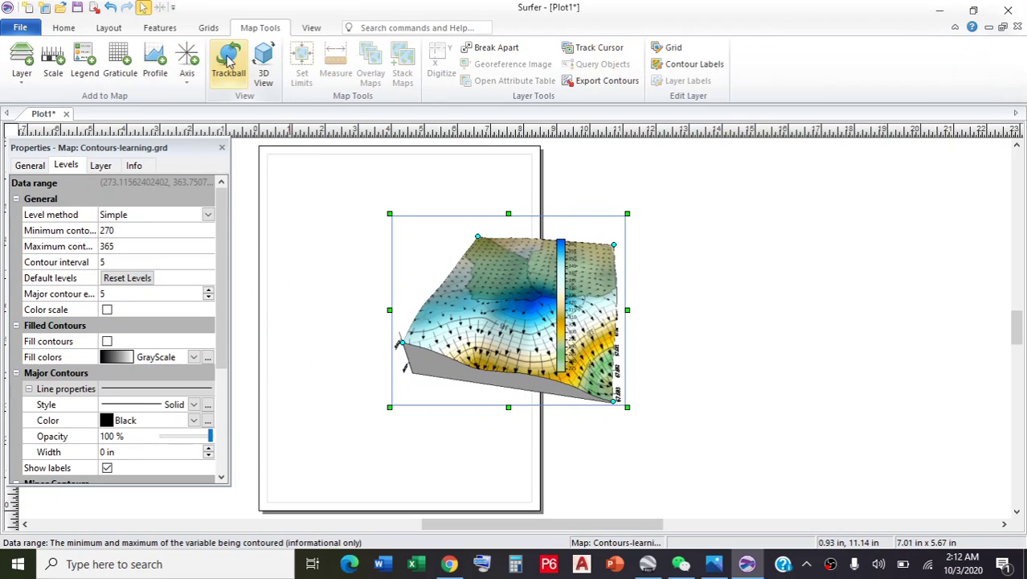
pyautogui.click(228, 64)
pyautogui.moveTo(550, 315); pyautogui.dragTo(486, 253)
pyautogui.moveTo(507, 297); pyautogui.dragTo(685, 253)
pyautogui.press('Escape')
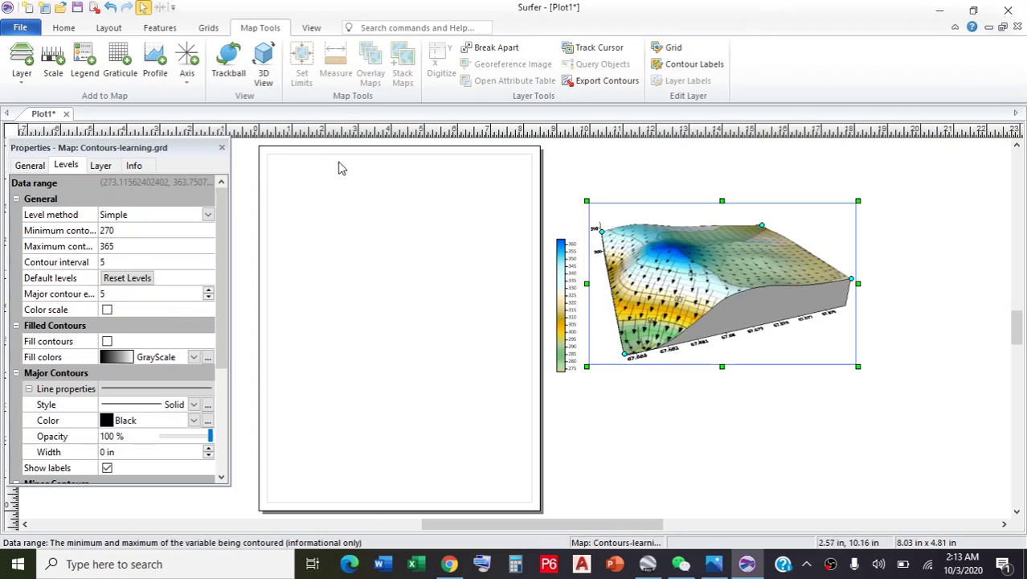
pyautogui.click(940, 11)
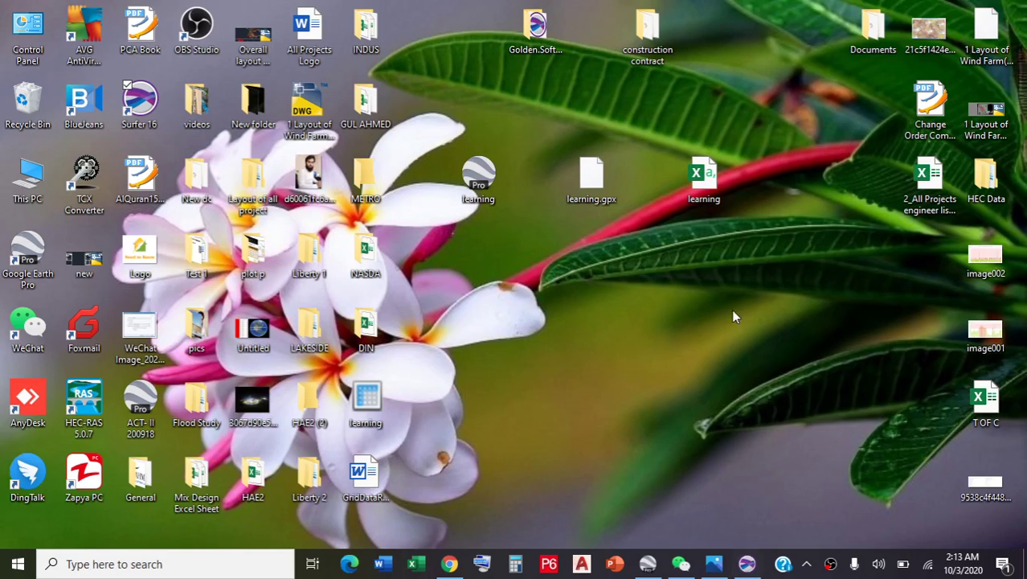
# - Restore Surfer from the taskbar and move the 3D map into the top-left of Plot1
pyautogui.click(747, 565)
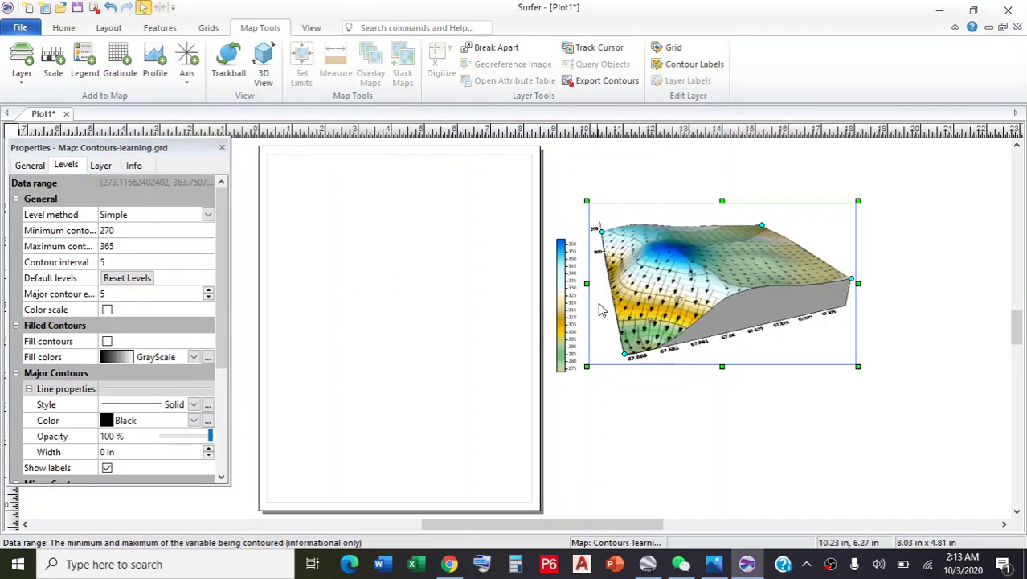
pyautogui.moveTo(729, 317); pyautogui.dragTo(433, 374)
pyautogui.moveTo(491, 334); pyautogui.dragTo(460, 238)
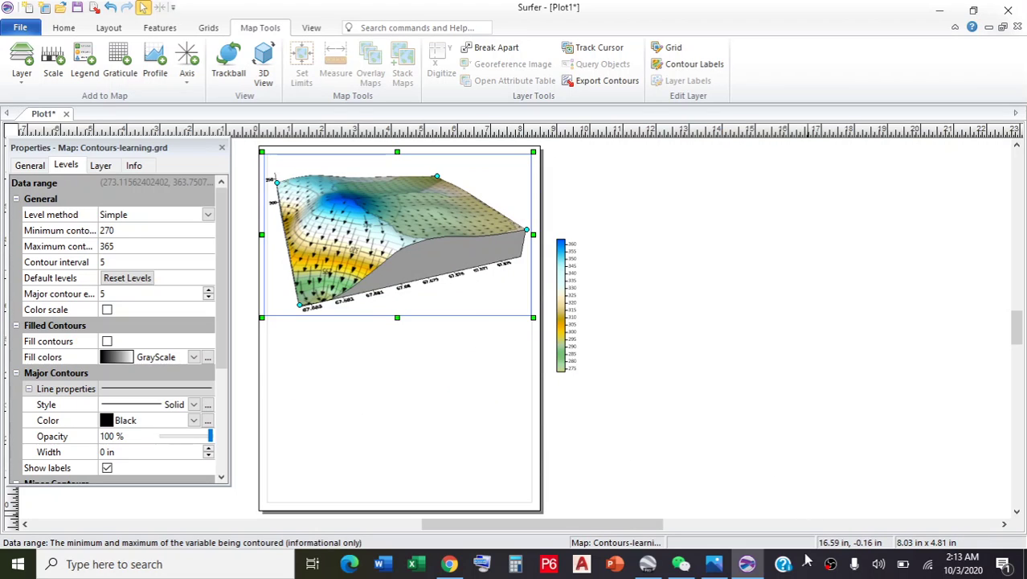